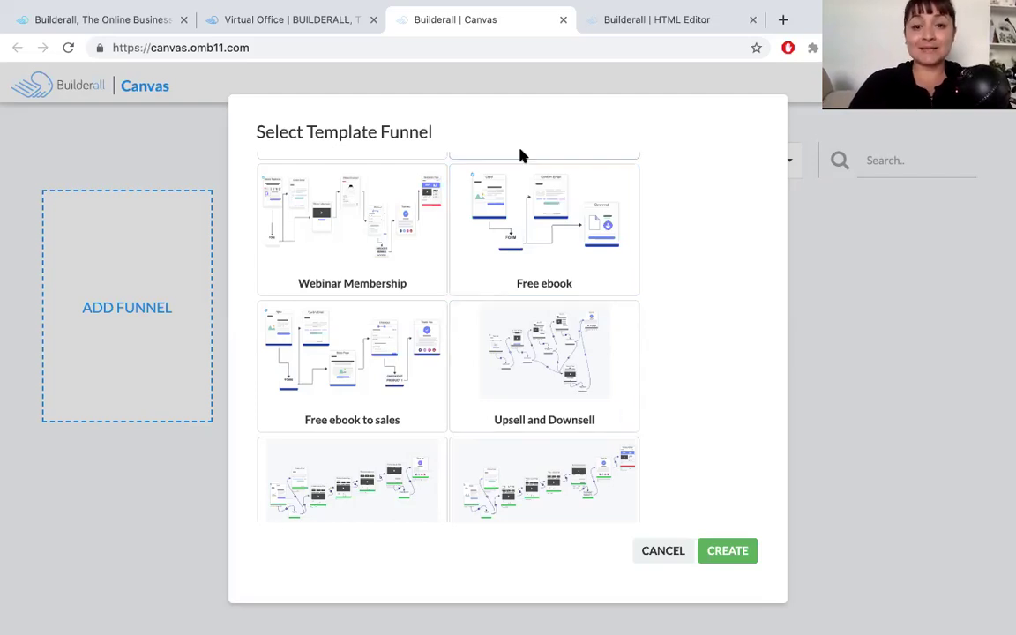
- Create a new funnel from the Free ebook template
{"action": "left_click", "coordinate": [482, 182]}
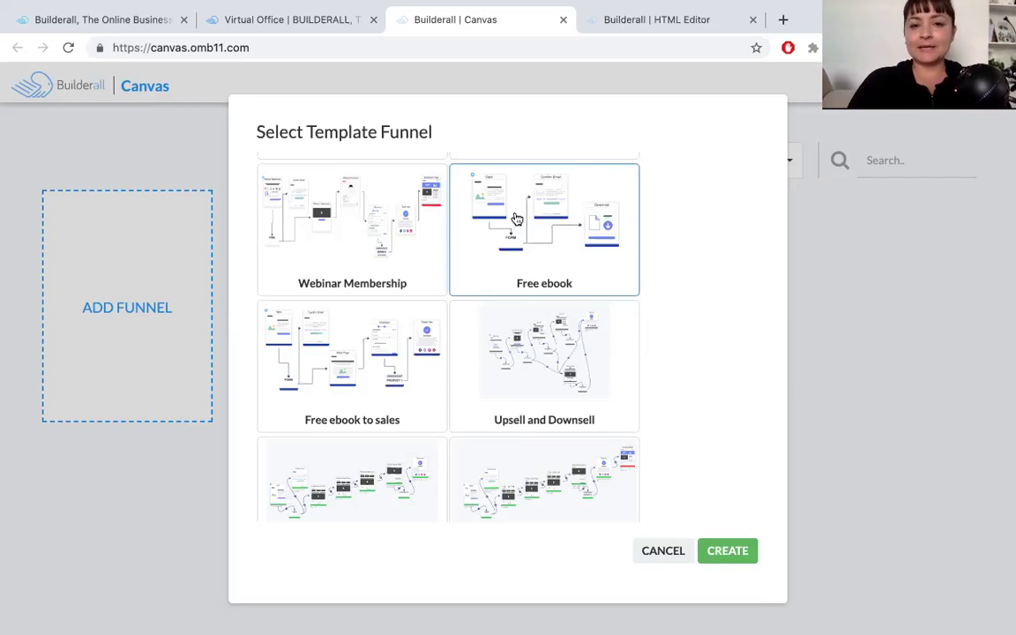
{"action": "left_click", "coordinate": [728, 550]}
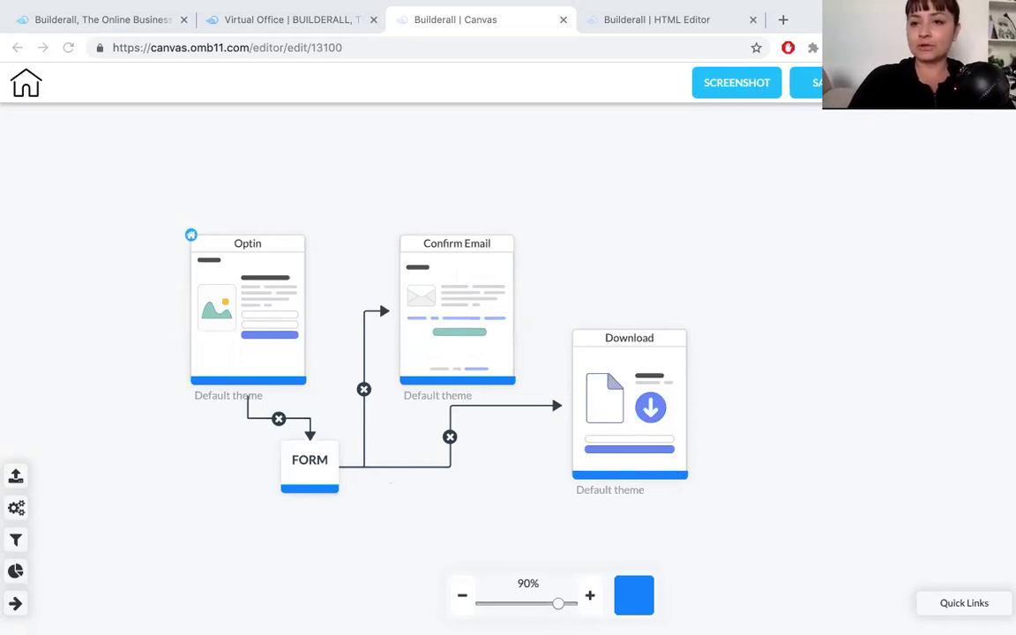
- Save the funnel, generate a website from it named "så här skapar du", and open that website in the editor
{"action": "left_click", "coordinate": [805, 83]}
{"action": "left_click", "coordinate": [622, 383]}
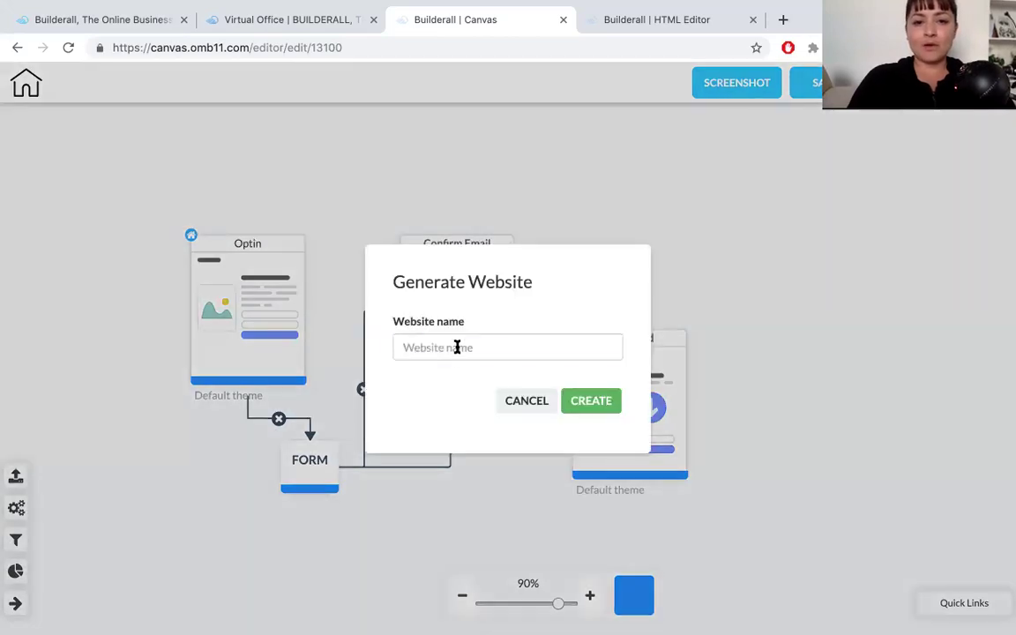
{"action": "left_click", "coordinate": [457, 346]}
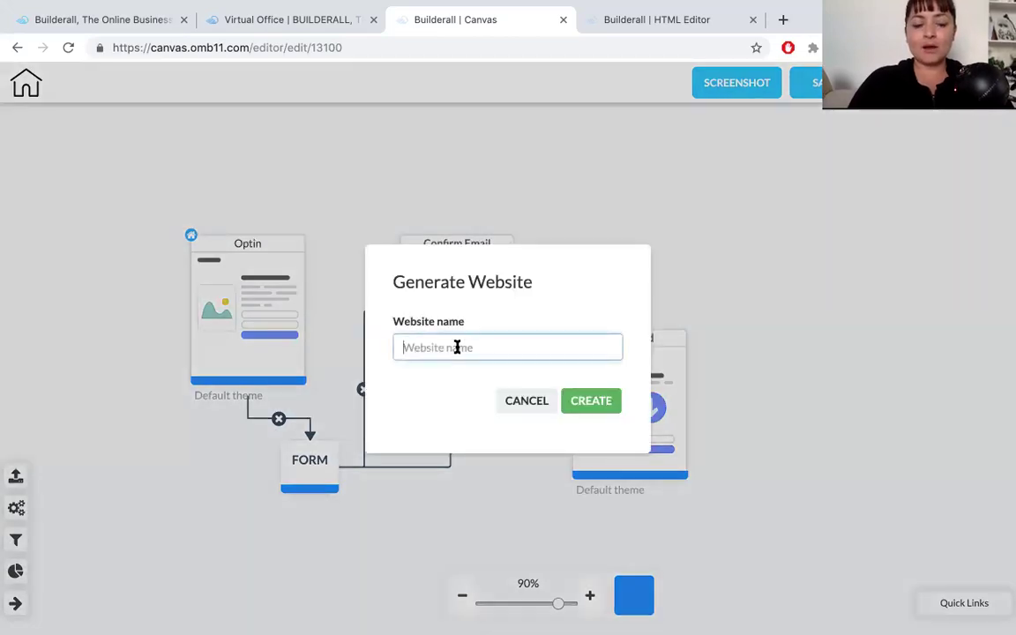
{"action": "type", "text": "så"}
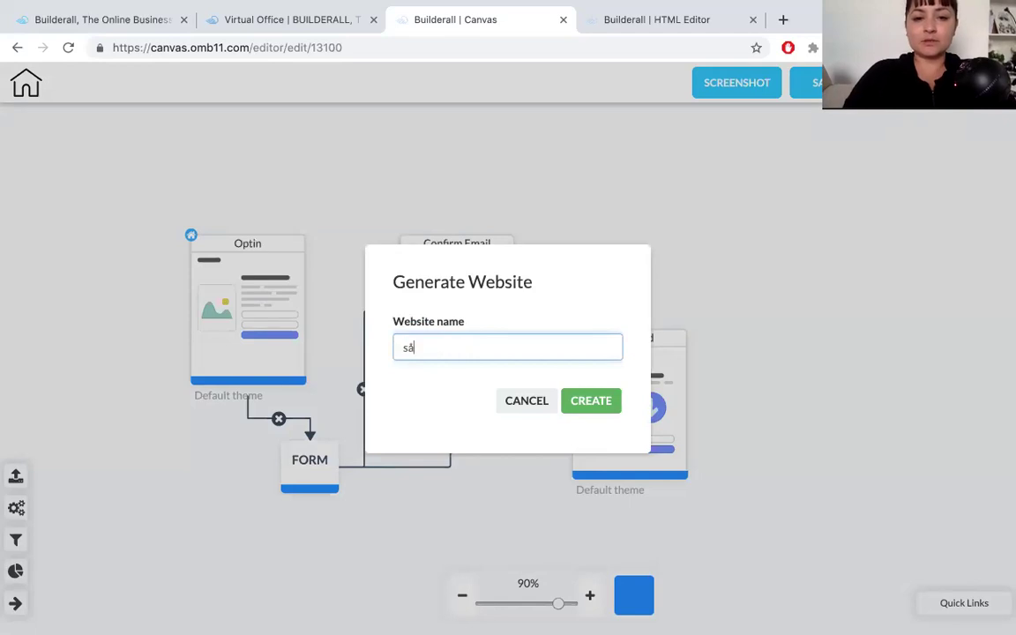
{"action": "type", "text": " här "}
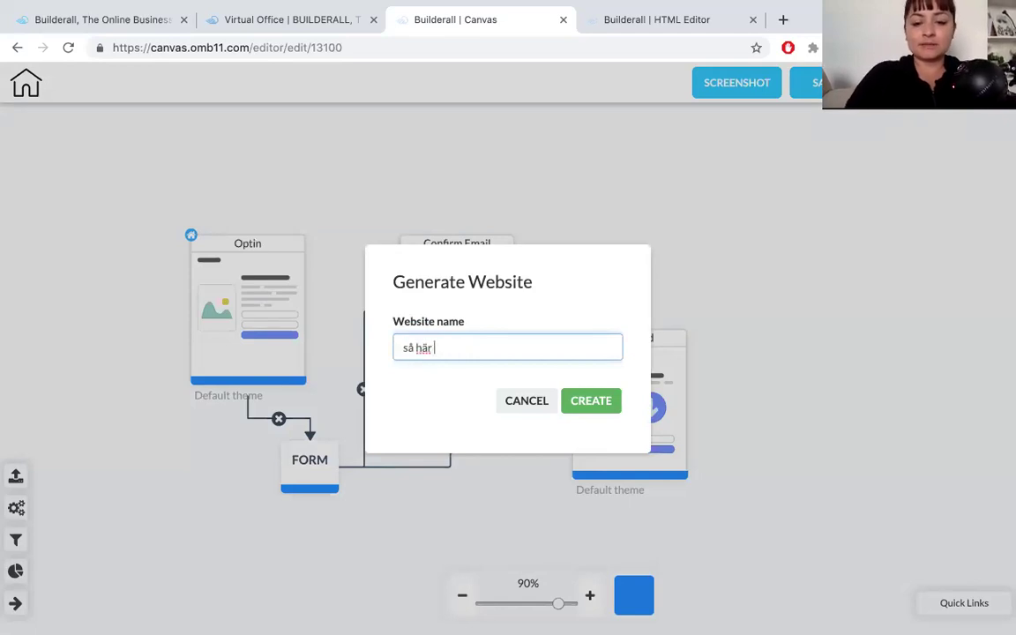
{"action": "type", "text": "skapar du"}
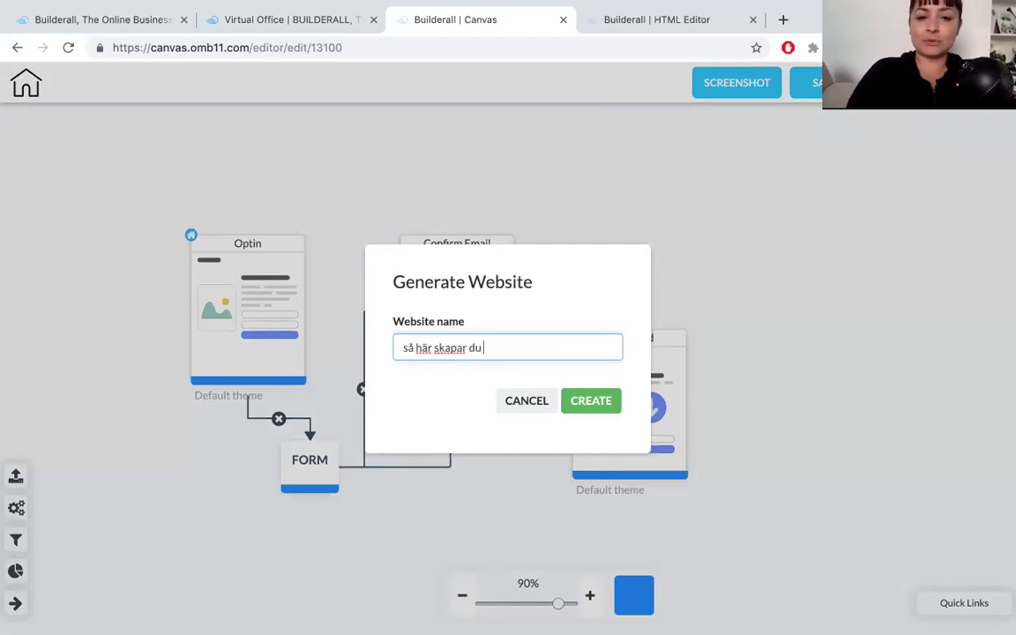
{"action": "left_click", "coordinate": [584, 404]}
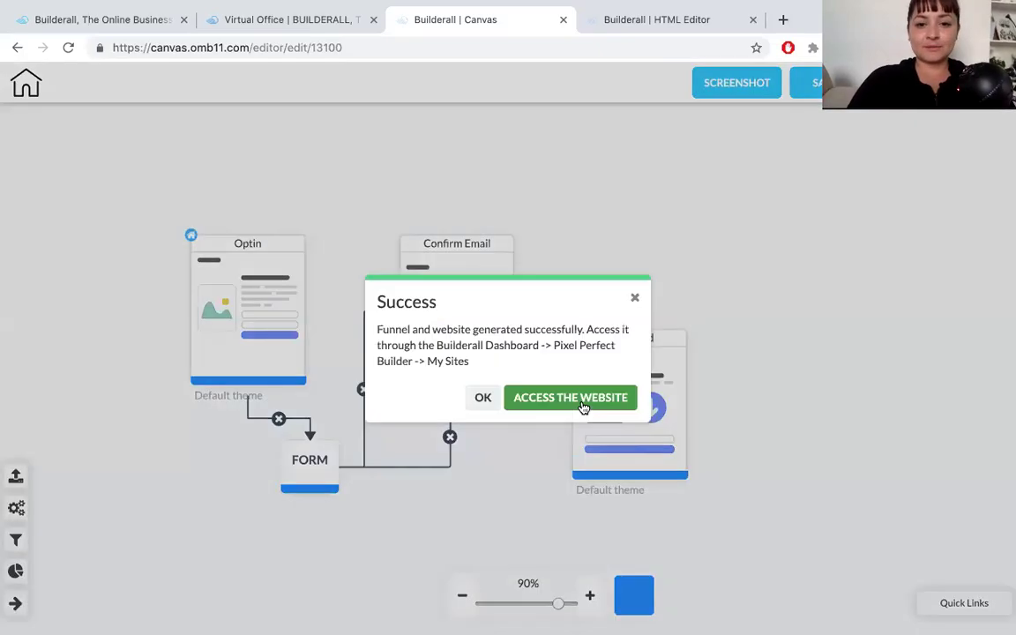
{"action": "left_click", "coordinate": [582, 407]}
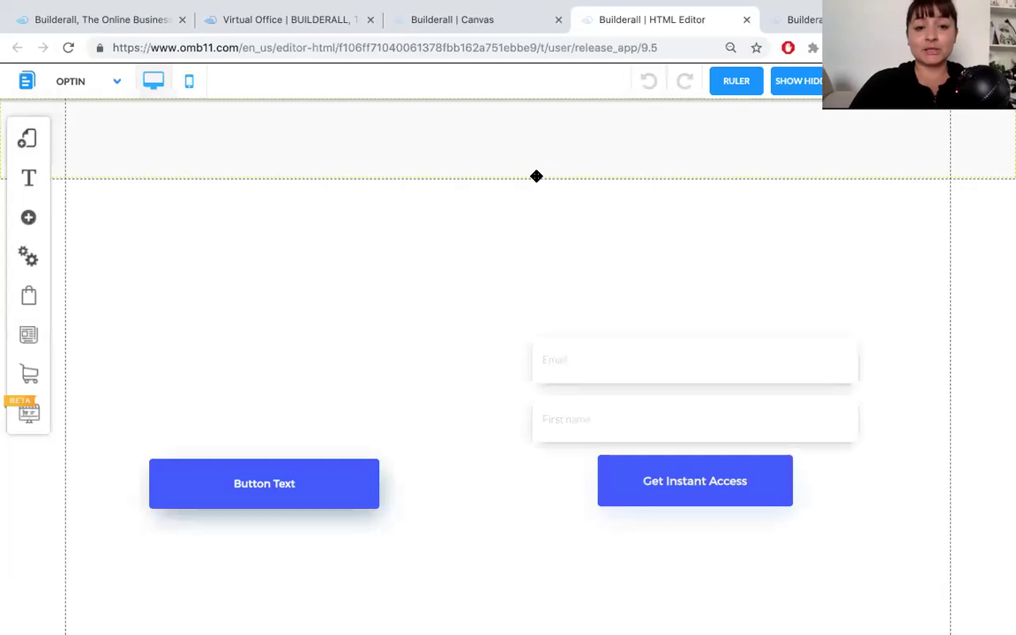
- Look over the Optin page, save the website, and dismiss the alert
{"action": "scroll", "coordinate": [617, 256], "scroll_direction": "down", "scroll_amount": 3}
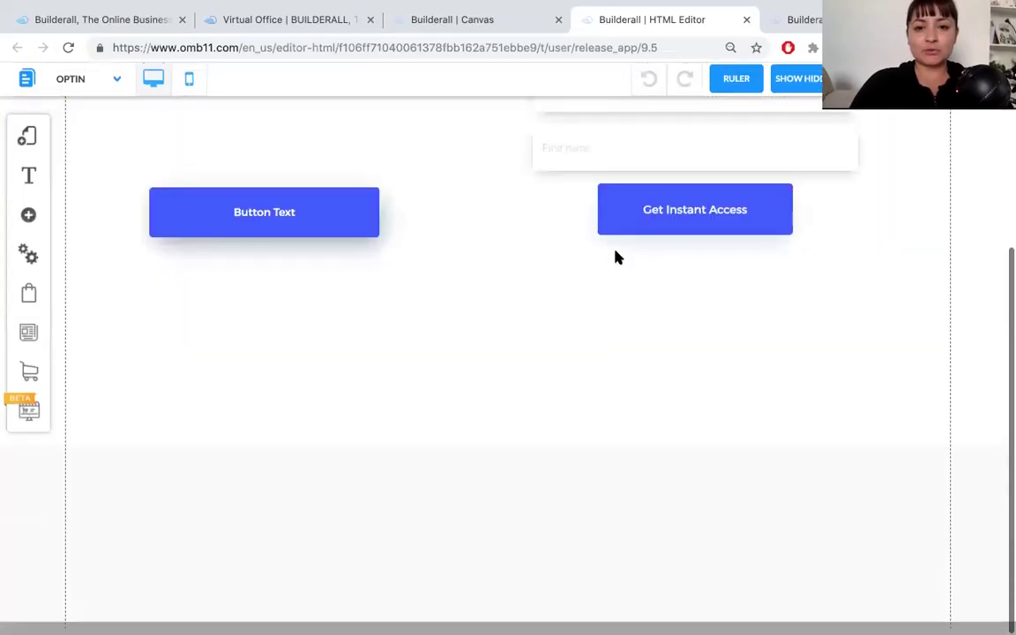
{"action": "scroll", "coordinate": [616, 257], "scroll_direction": "up", "scroll_amount": 3}
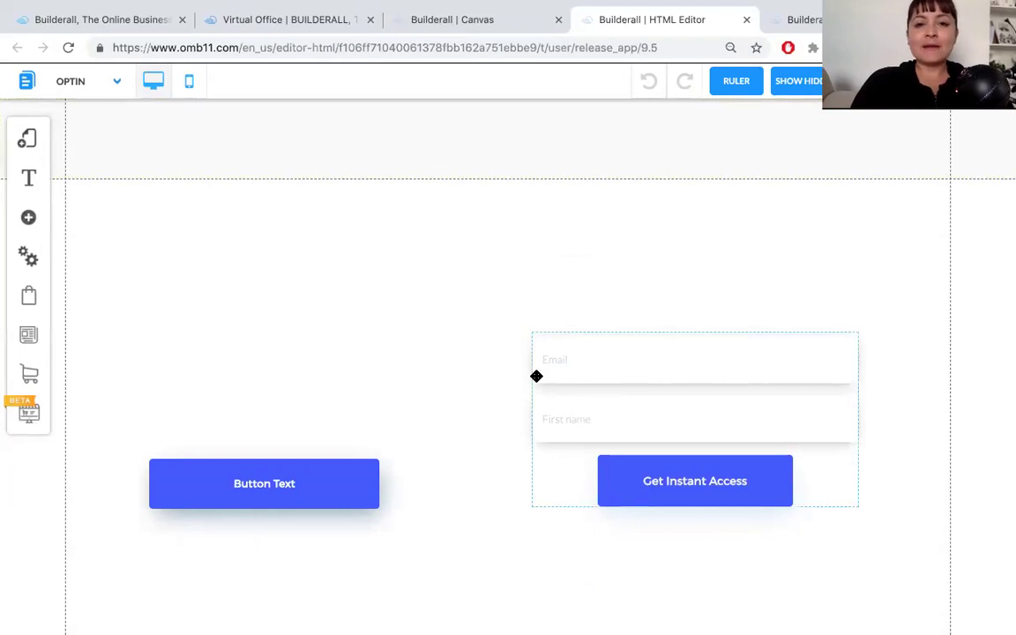
{"action": "scroll", "coordinate": [537, 374], "scroll_direction": "down", "scroll_amount": 3}
{"action": "scroll", "coordinate": [538, 377], "scroll_direction": "up", "scroll_amount": 3}
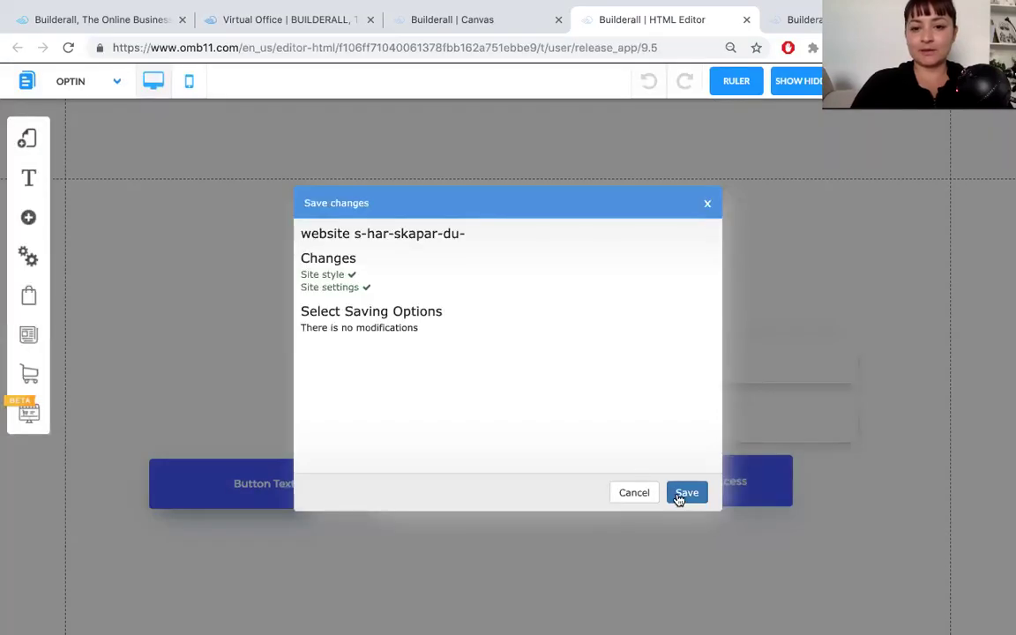
{"action": "left_click", "coordinate": [680, 494]}
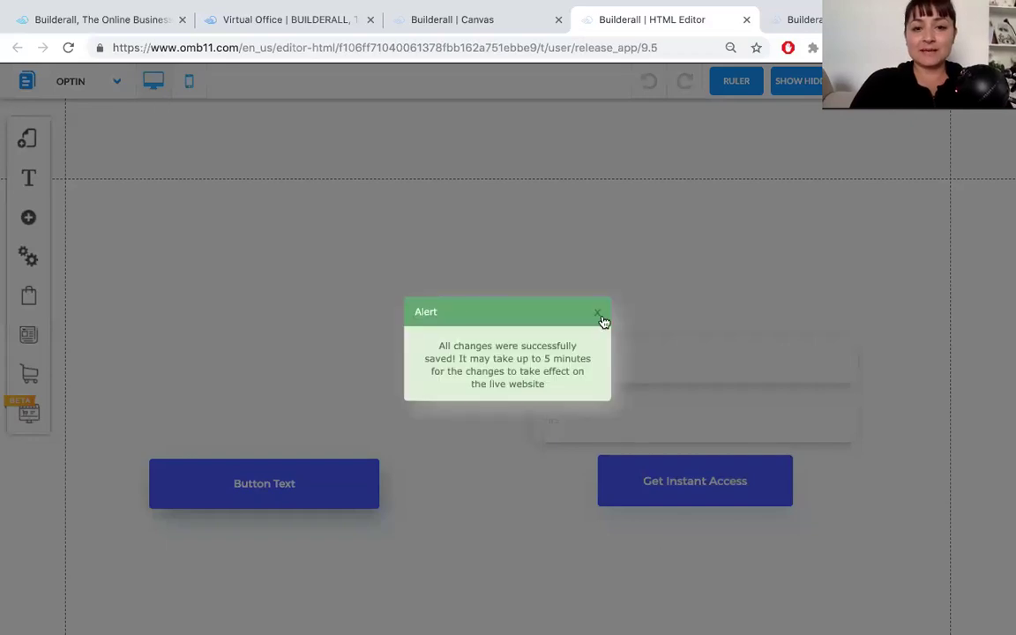
{"action": "left_click", "coordinate": [598, 313]}
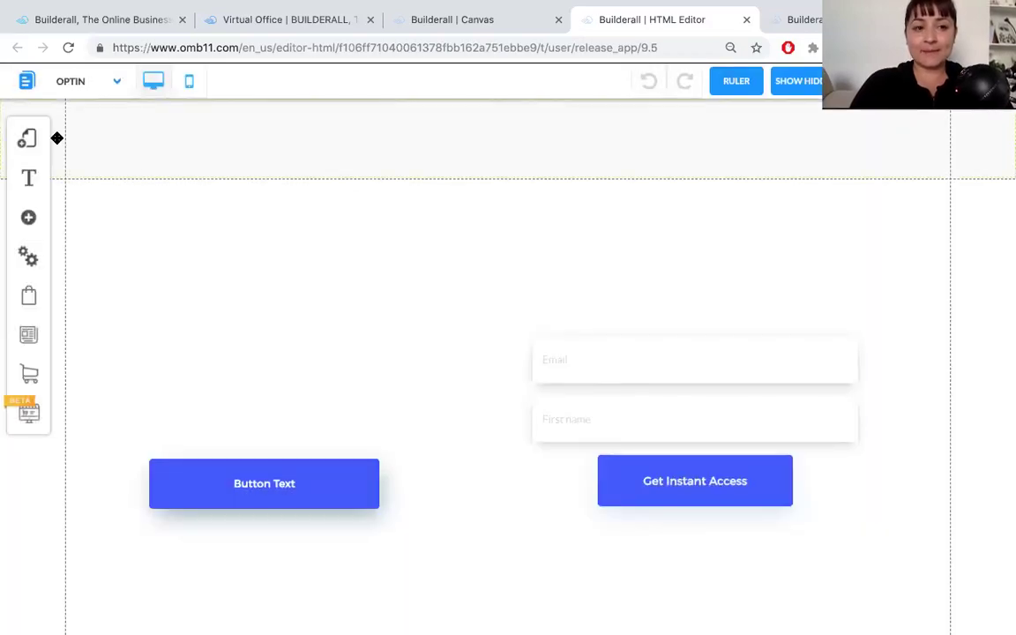
- Open the Default Layout's page list and look over its pages and the list of all layouts
{"action": "left_click", "coordinate": [26, 139]}
{"action": "left_click", "coordinate": [248, 173]}
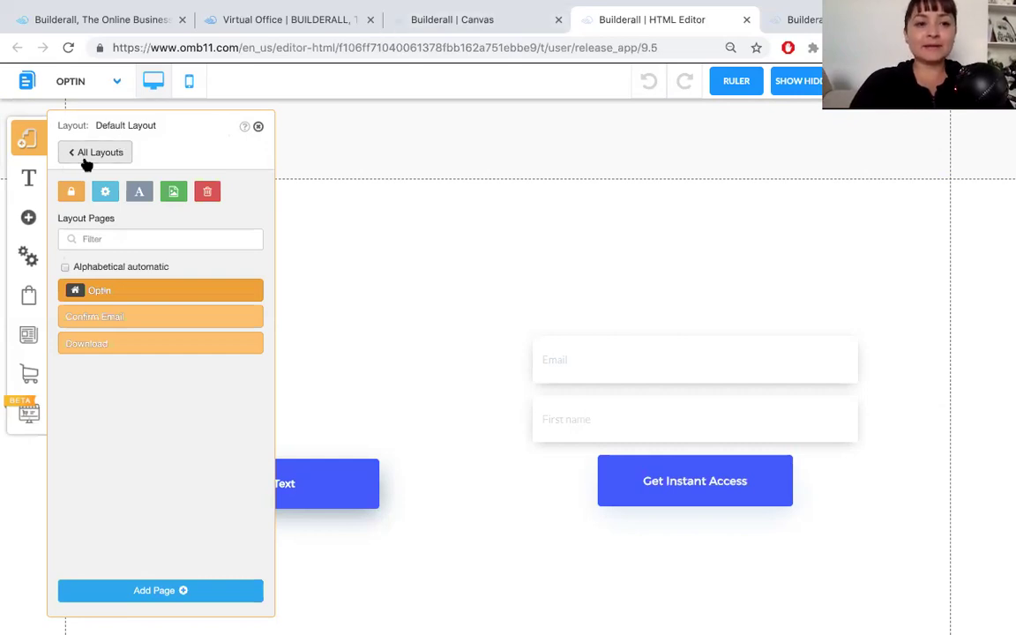
{"action": "mouse_move", "coordinate": [113, 289]}
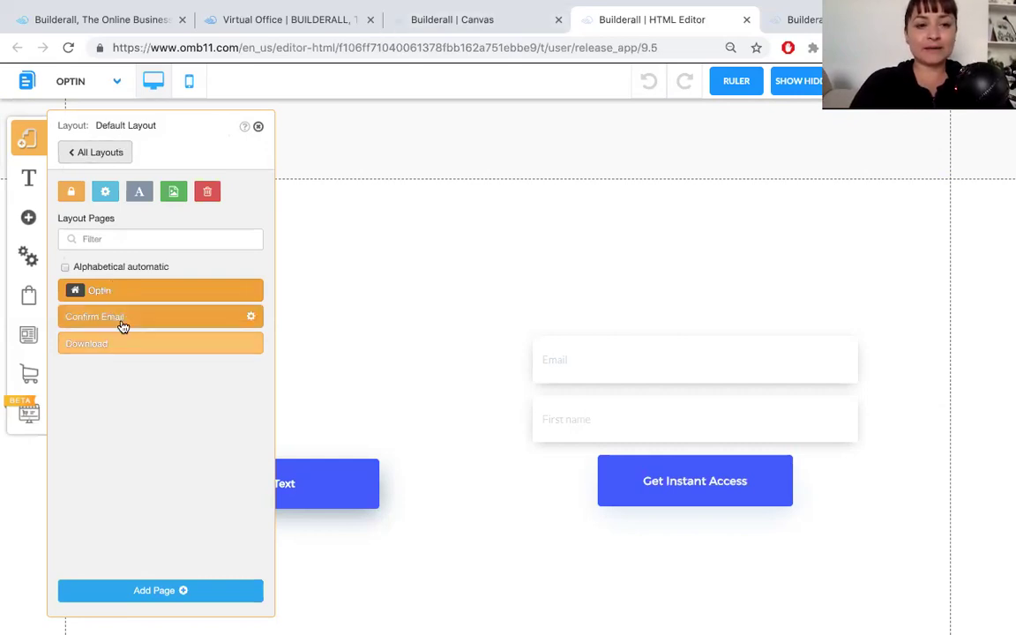
{"action": "mouse_move", "coordinate": [128, 347]}
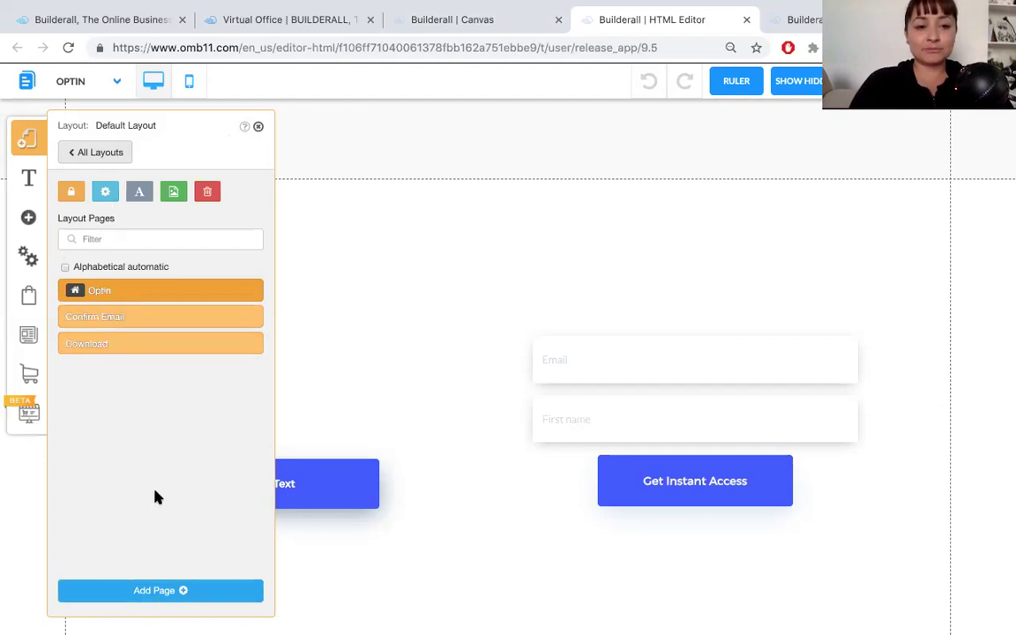
{"action": "left_click", "coordinate": [88, 152]}
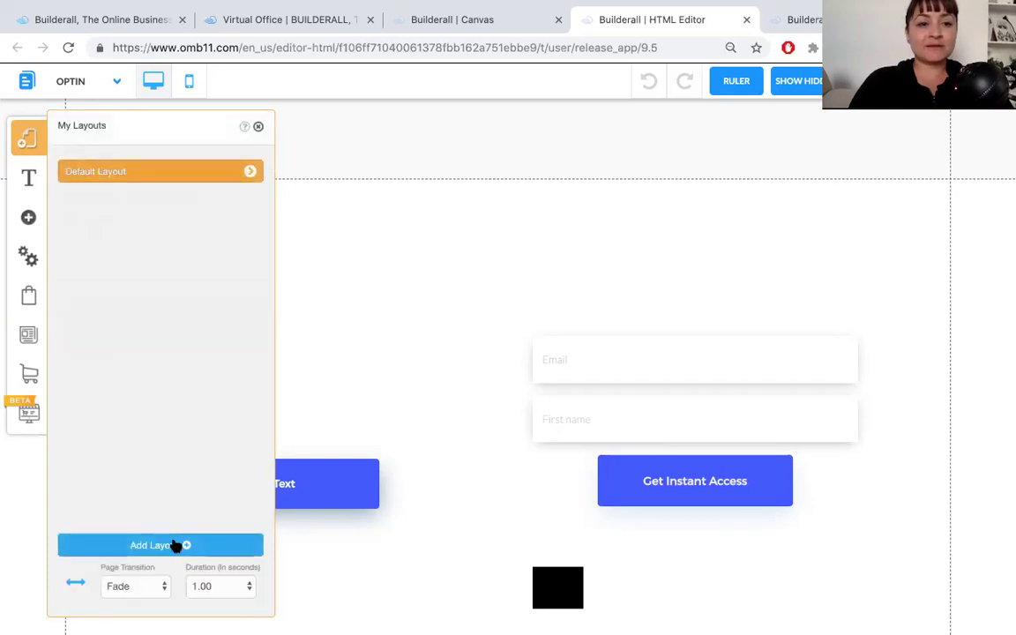
{"action": "left_click", "coordinate": [250, 172]}
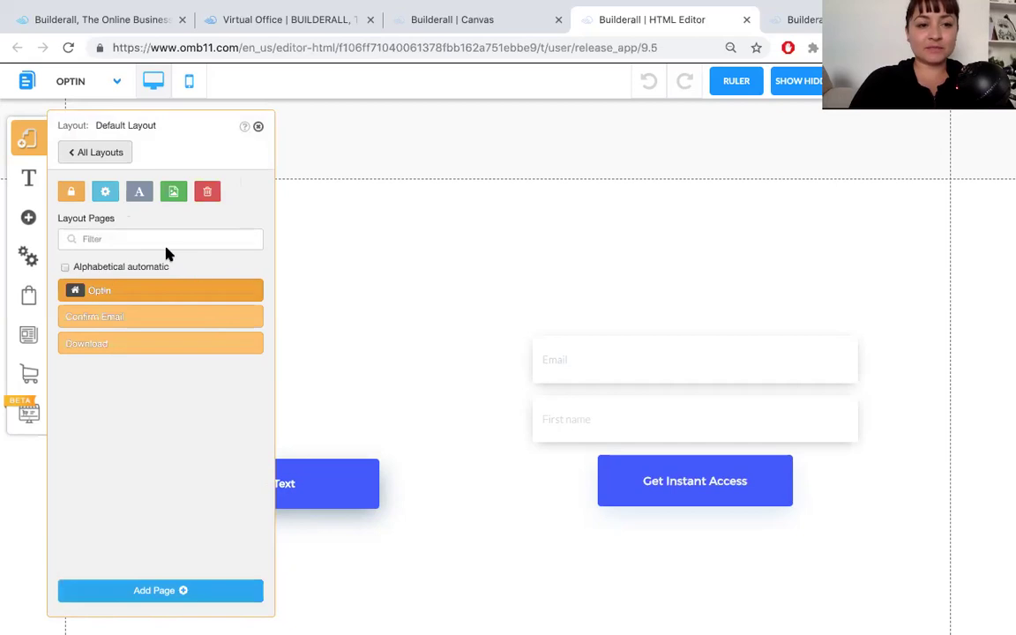
- Set the Default Layout's title to "såhärskapardu(sell funel)" in its SEO settings and save the settings
{"action": "left_click", "coordinate": [106, 193]}
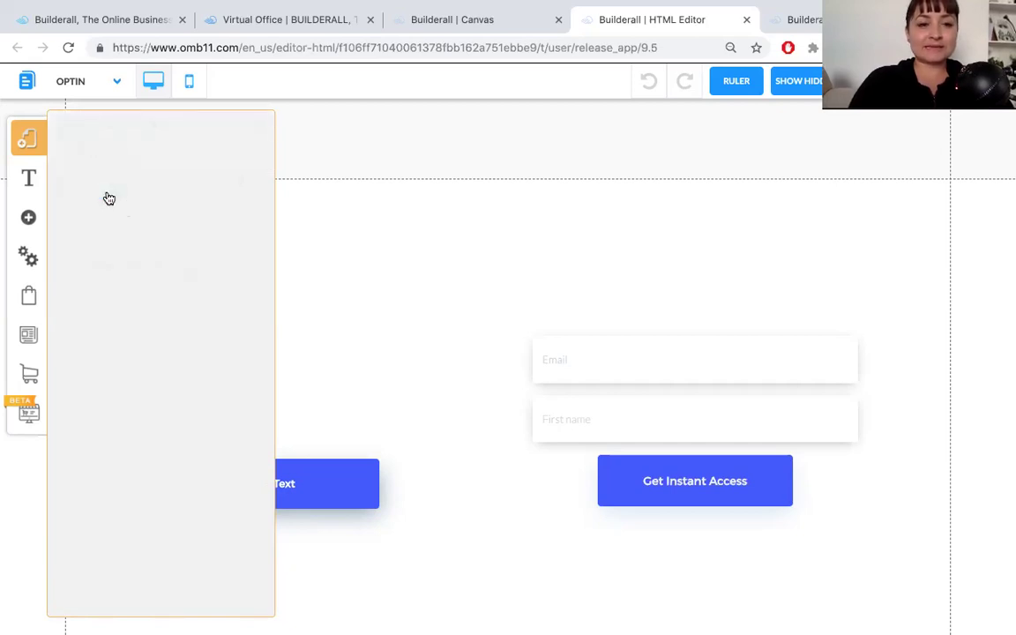
{"action": "left_click_drag", "start_coordinate": [163, 262], "coordinate": [34, 263]}
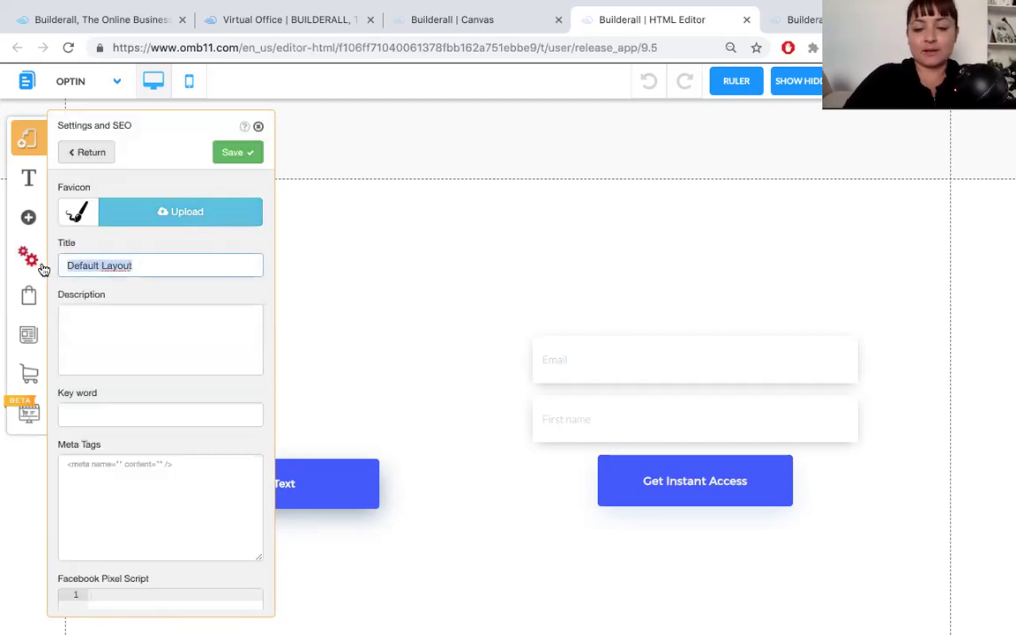
{"action": "key", "text": "BackSpace"}
{"action": "type", "text": "s"}
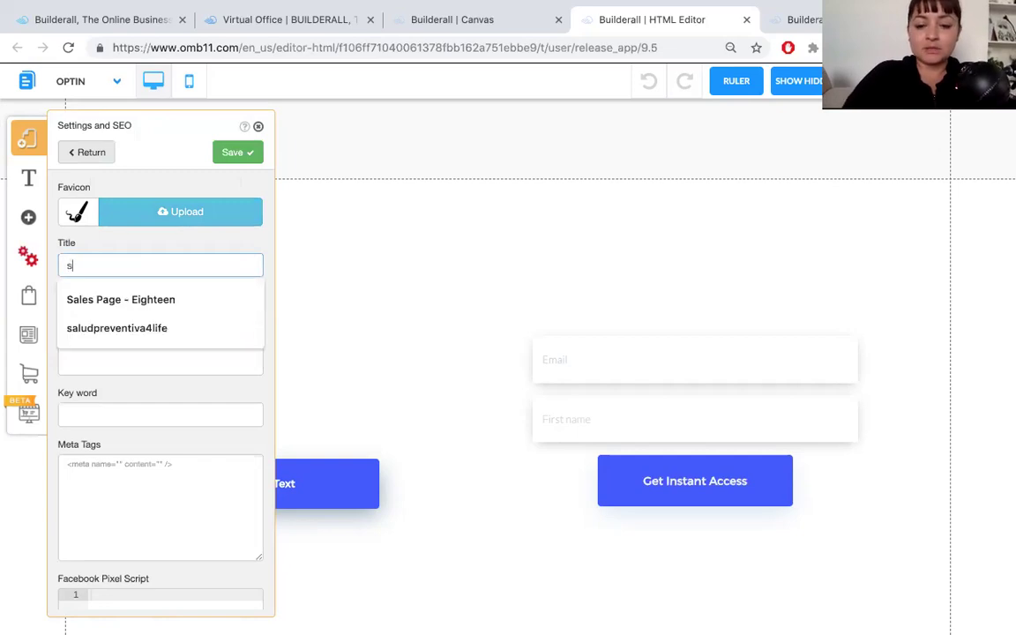
{"action": "type", "text": "ah"}
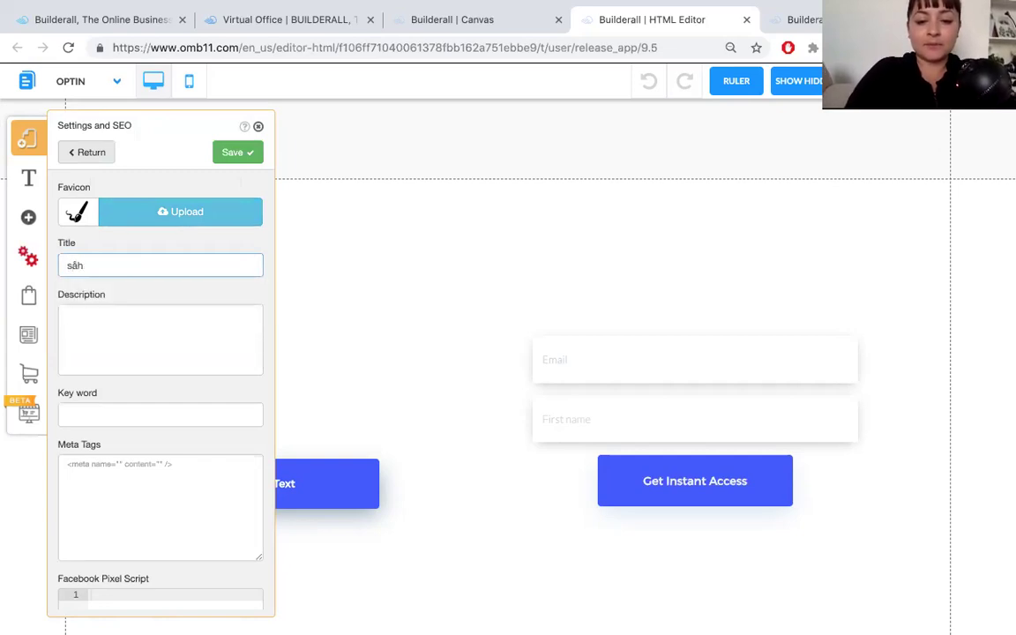
{"action": "type", "text": "ärskapar"}
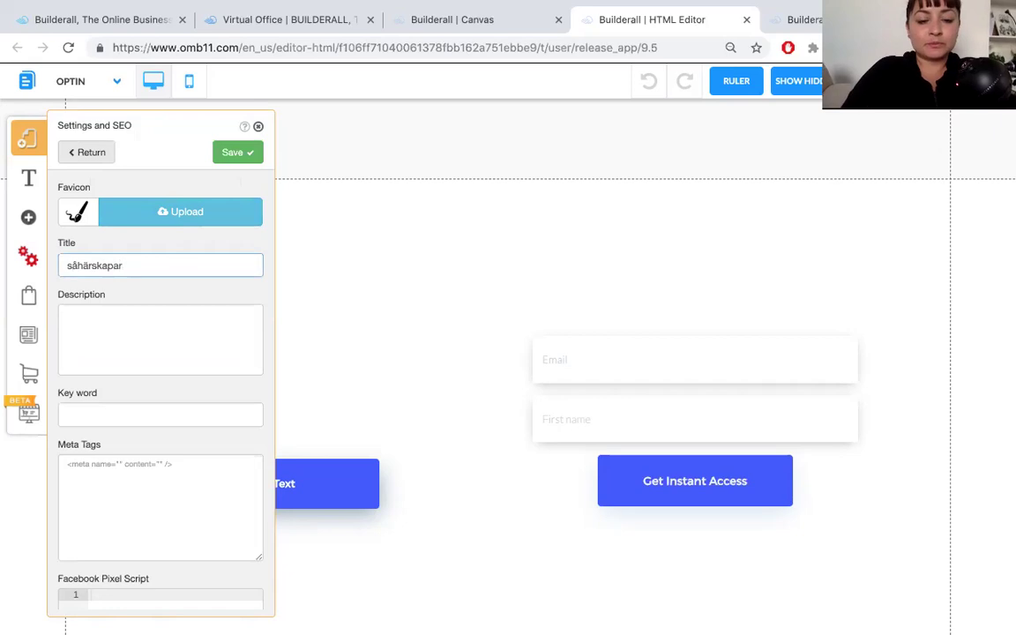
{"action": "type", "text": "du"}
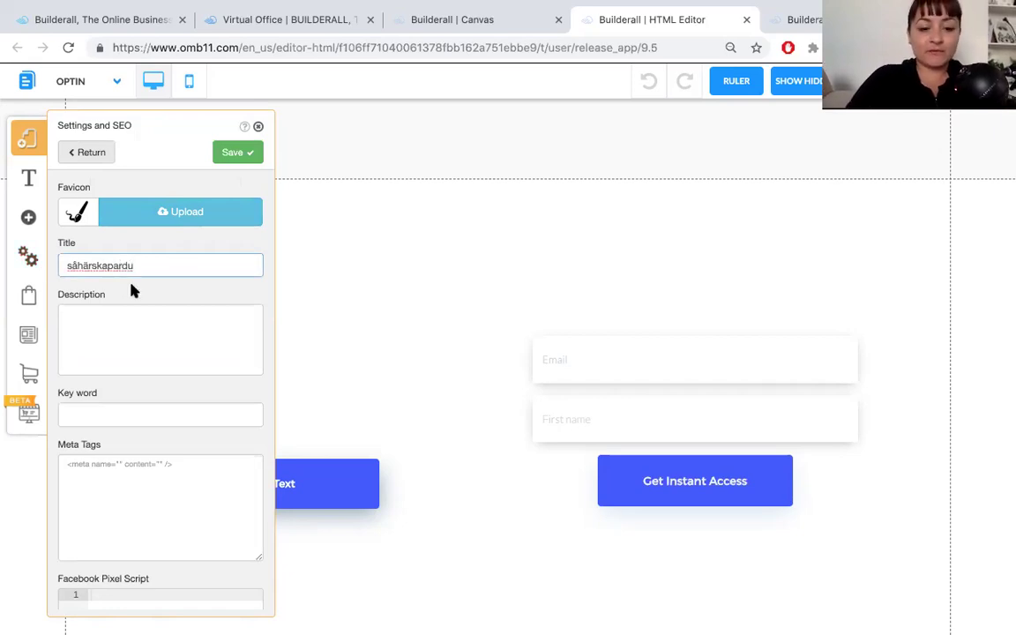
{"action": "type", "text": "(s"}
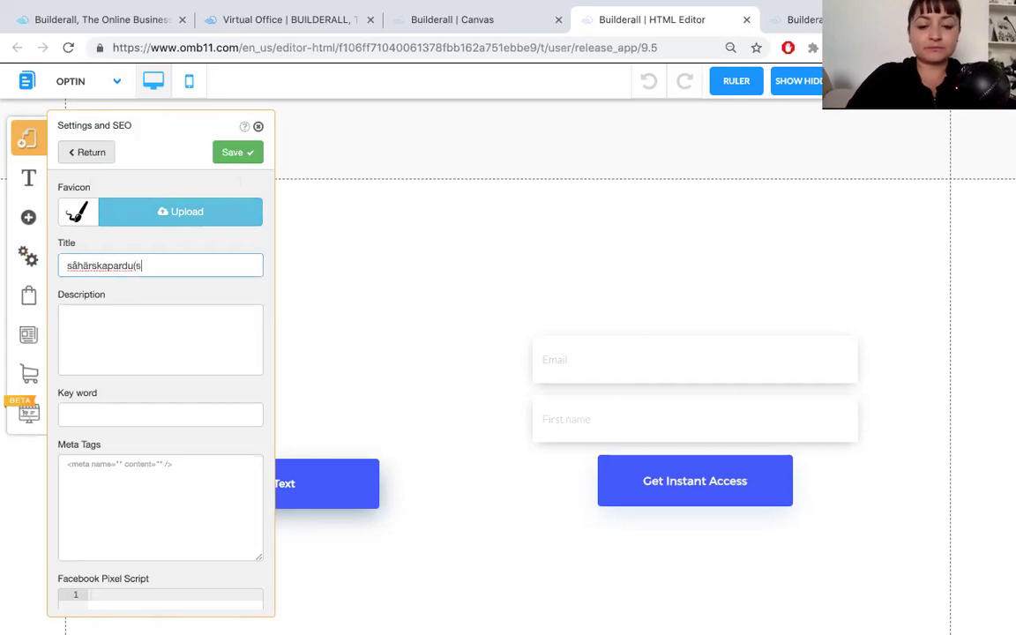
{"action": "type", "text": "ell funel"}
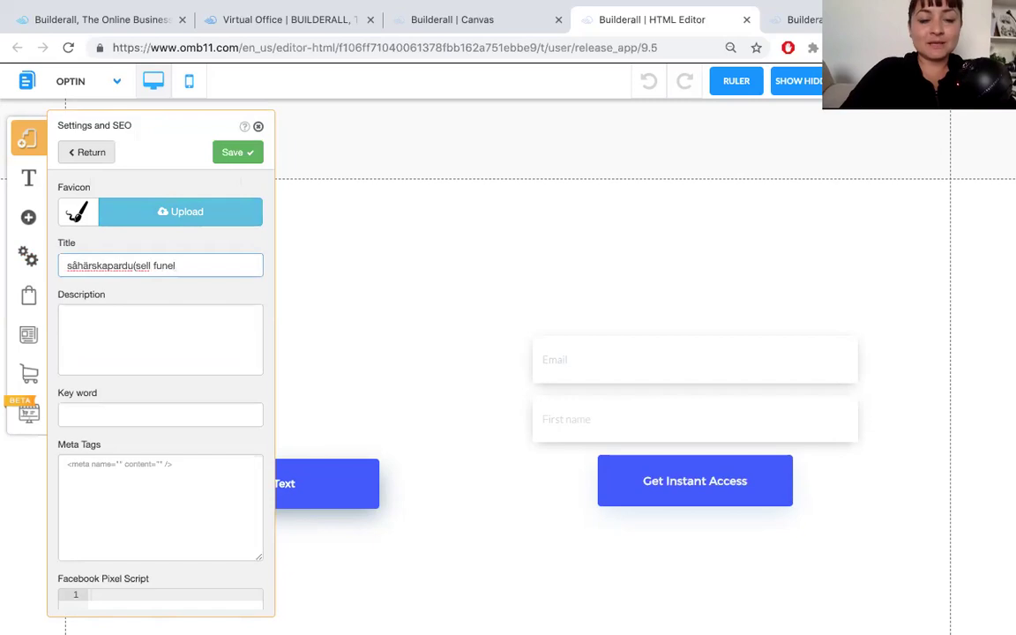
{"action": "type", "text": ")"}
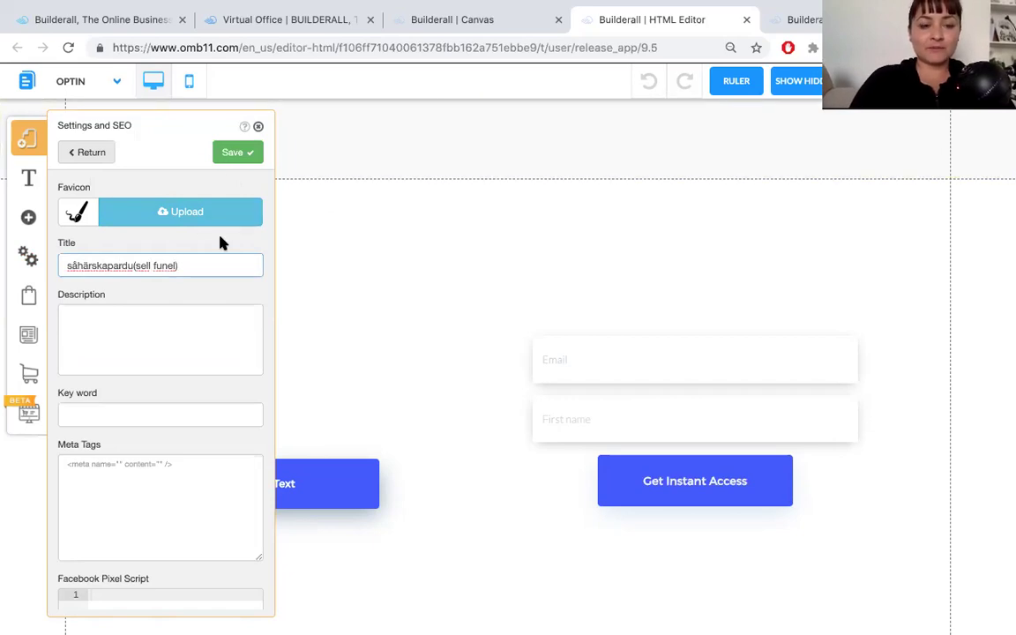
{"action": "left_click", "coordinate": [229, 155]}
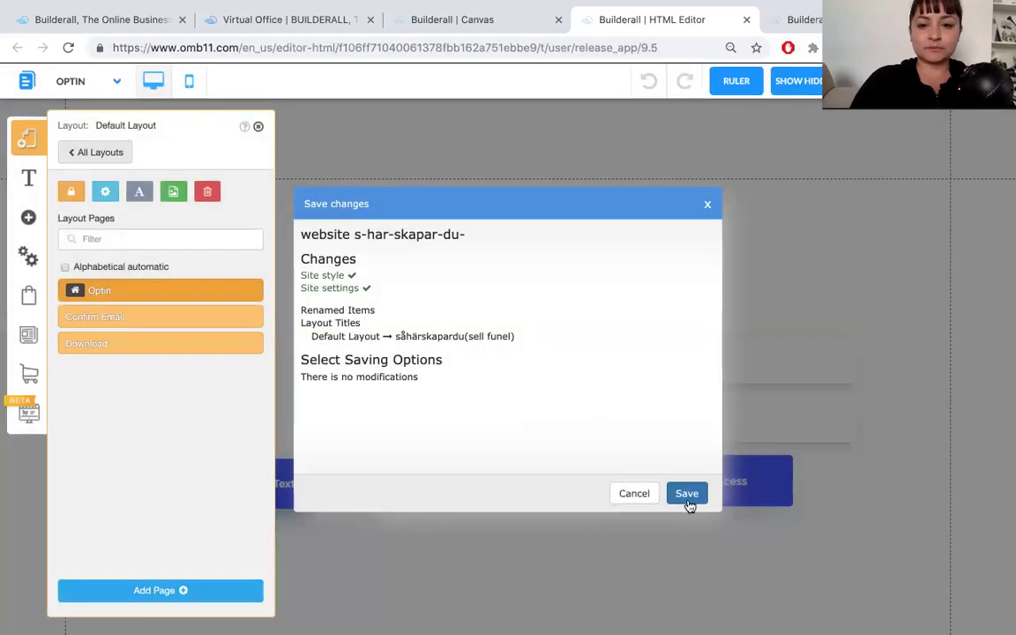
- Save the website with the renamed layout title and close the alert and the layout settings
{"action": "left_click", "coordinate": [688, 497]}
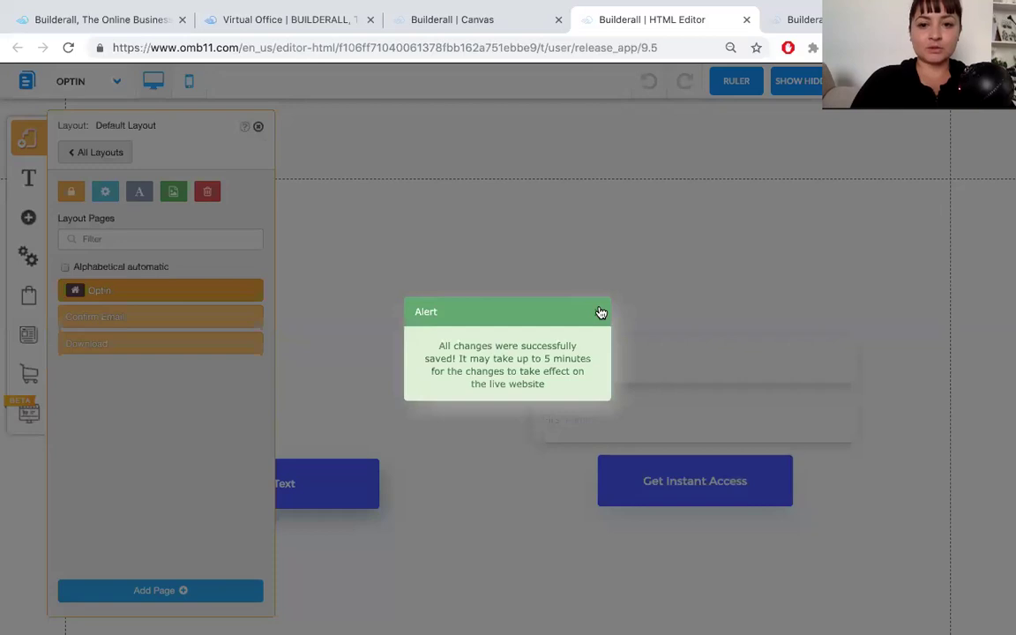
{"action": "left_click", "coordinate": [600, 313]}
{"action": "left_click", "coordinate": [257, 127]}
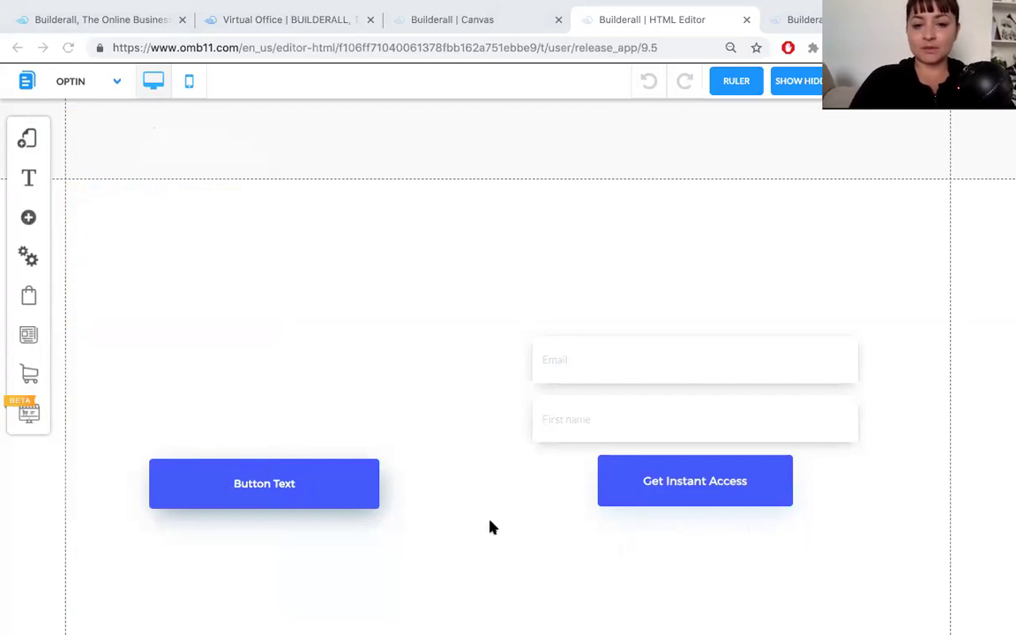
- Draw a red bucket above the Button Text button with lines pouring into it, and a ringed circle beside it
{"action": "mouse_move", "coordinate": [204, 234]}
{"action": "left_mouse_down"}
{"action": "mouse_move", "coordinate": [243, 347]}
{"action": "mouse_move", "coordinate": [320, 354]}
{"action": "mouse_move", "coordinate": [396, 231]}
{"action": "mouse_move", "coordinate": [204, 206]}
{"action": "mouse_move", "coordinate": [205, 226]}
{"action": "mouse_move", "coordinate": [244, 244]}
{"action": "mouse_move", "coordinate": [375, 238]}
{"action": "mouse_move", "coordinate": [395, 228]}
{"action": "left_mouse_up"}
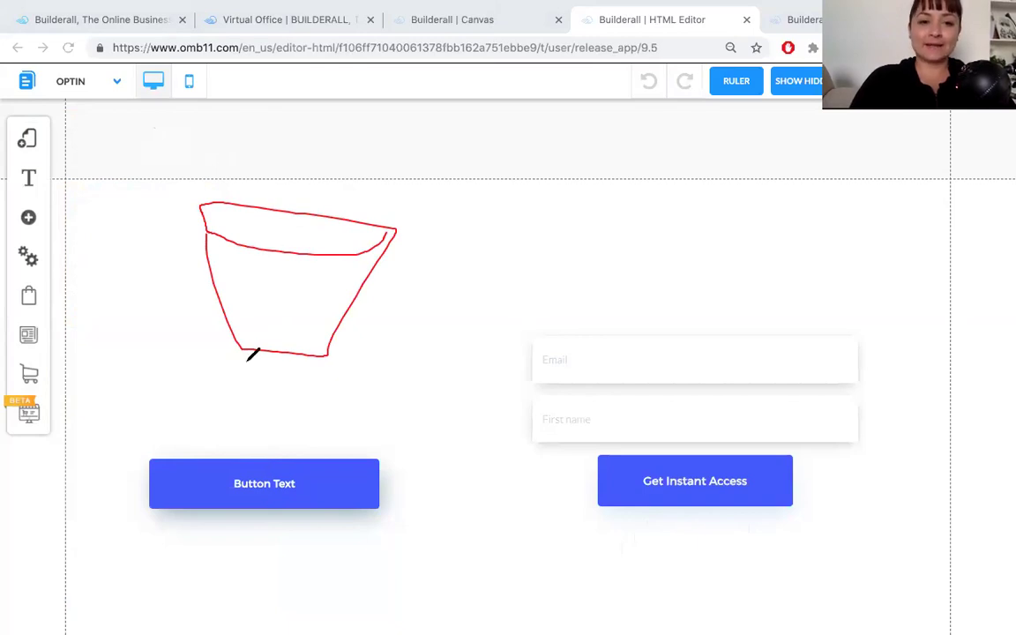
{"action": "left_click", "coordinate": [174, 135]}
{"action": "left_click_drag", "start_coordinate": [173, 135], "coordinate": [224, 193]}
{"action": "left_click_drag", "start_coordinate": [252, 137], "coordinate": [251, 176]}
{"action": "left_click_drag", "start_coordinate": [315, 142], "coordinate": [315, 182]}
{"action": "left_click_drag", "start_coordinate": [374, 160], "coordinate": [349, 195]}
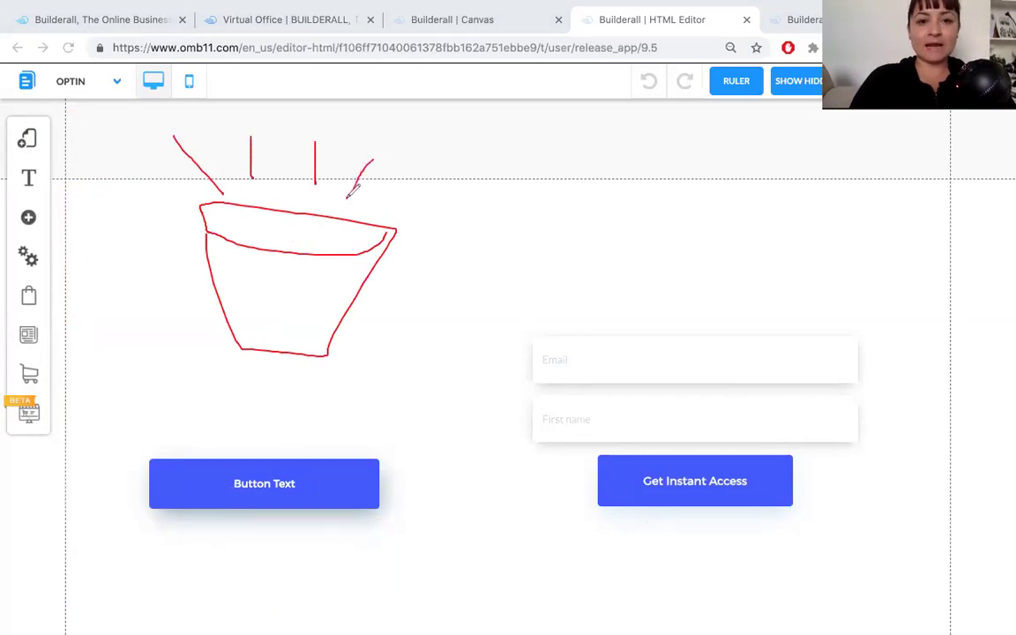
{"action": "left_click_drag", "start_coordinate": [450, 166], "coordinate": [329, 225]}
{"action": "left_click_drag", "start_coordinate": [281, 141], "coordinate": [281, 193]}
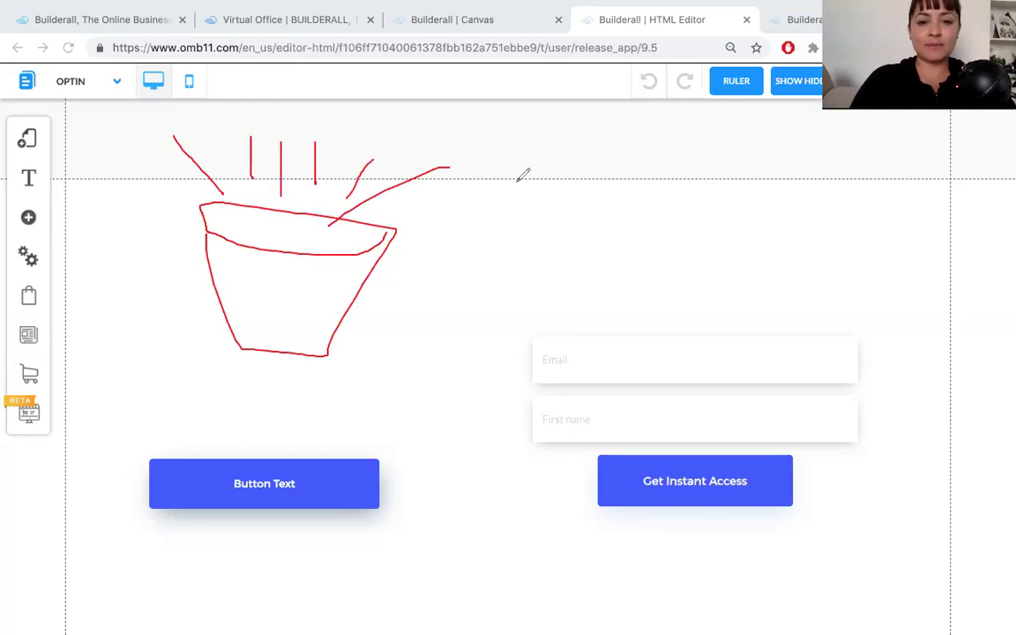
{"action": "mouse_move", "coordinate": [515, 183]}
{"action": "left_mouse_down"}
{"action": "mouse_move", "coordinate": [533, 229]}
{"action": "mouse_move", "coordinate": [520, 175]}
{"action": "mouse_move", "coordinate": [565, 200]}
{"action": "mouse_move", "coordinate": [547, 210]}
{"action": "left_mouse_up"}
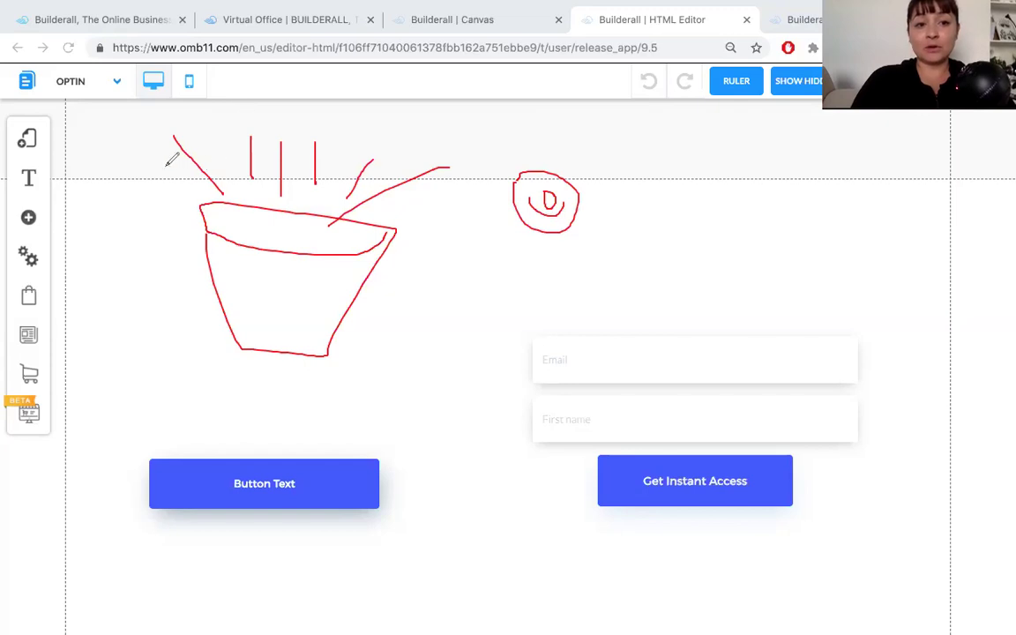
- Draw three more red lines pouring into the bucket, and a horizontal line running out of it to a handwritten label
{"action": "left_click_drag", "start_coordinate": [167, 165], "coordinate": [232, 219]}
{"action": "left_click_drag", "start_coordinate": [224, 145], "coordinate": [258, 240]}
{"action": "mouse_move", "coordinate": [433, 185]}
{"action": "left_mouse_down"}
{"action": "mouse_move", "coordinate": [371, 183]}
{"action": "mouse_move", "coordinate": [321, 220]}
{"action": "left_mouse_up"}
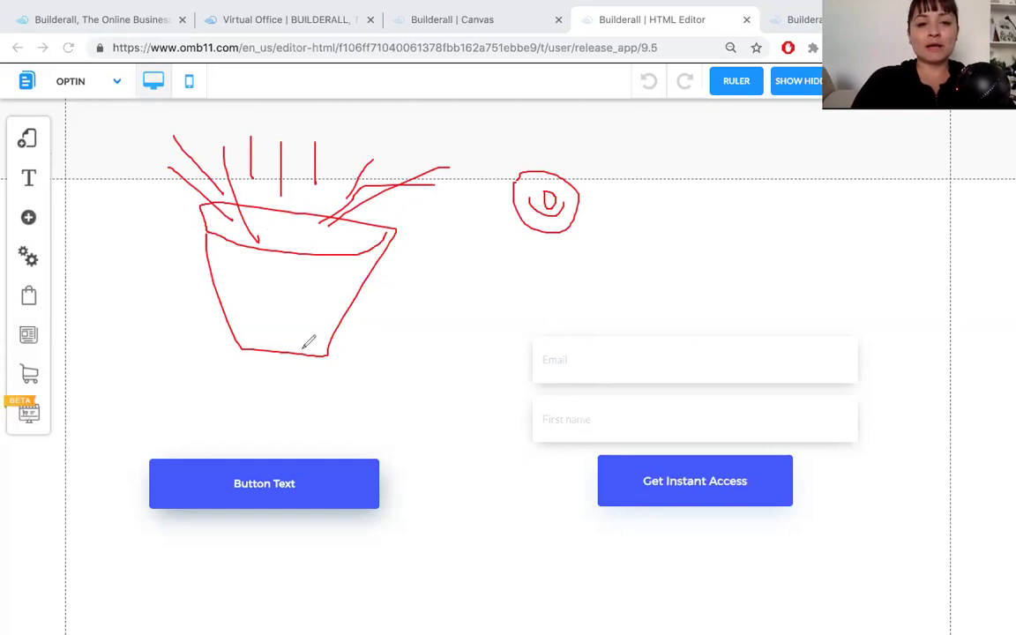
{"action": "mouse_move", "coordinate": [295, 283]}
{"action": "left_mouse_down"}
{"action": "mouse_move", "coordinate": [476, 282]}
{"action": "mouse_move", "coordinate": [475, 262]}
{"action": "mouse_move", "coordinate": [483, 275]}
{"action": "mouse_move", "coordinate": [491, 263]}
{"action": "mouse_move", "coordinate": [546, 280]}
{"action": "left_mouse_up"}
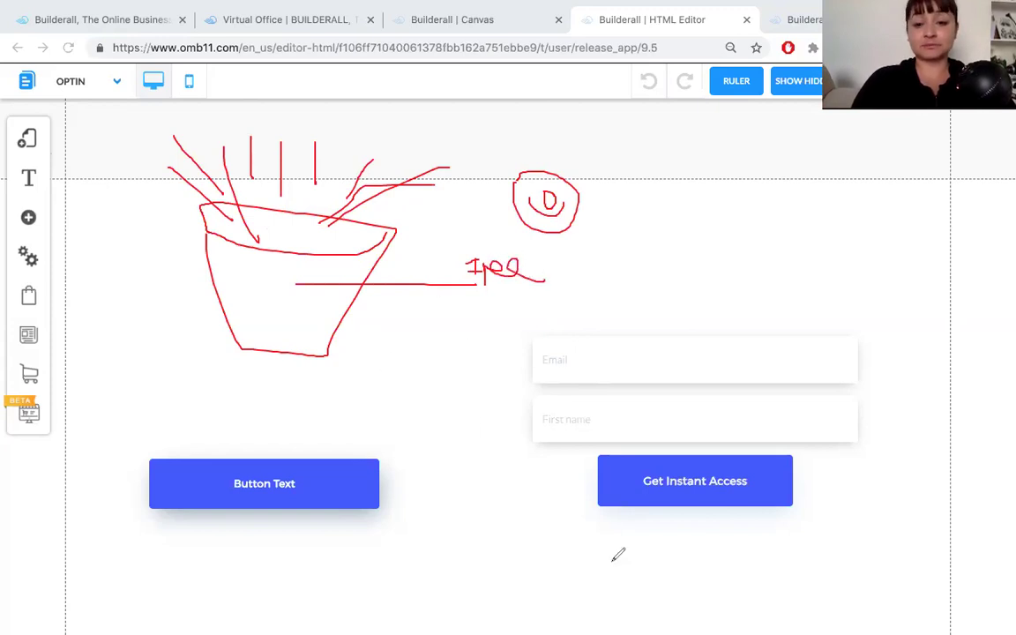
- Undo the last handwritten strokes of the label at the end of the bucket's horizontal line
{"action": "key", "text": "super+z"}
{"action": "key", "text": "super+z"}
{"action": "key", "text": "super+z"}
{"action": "key", "text": "super+z"}
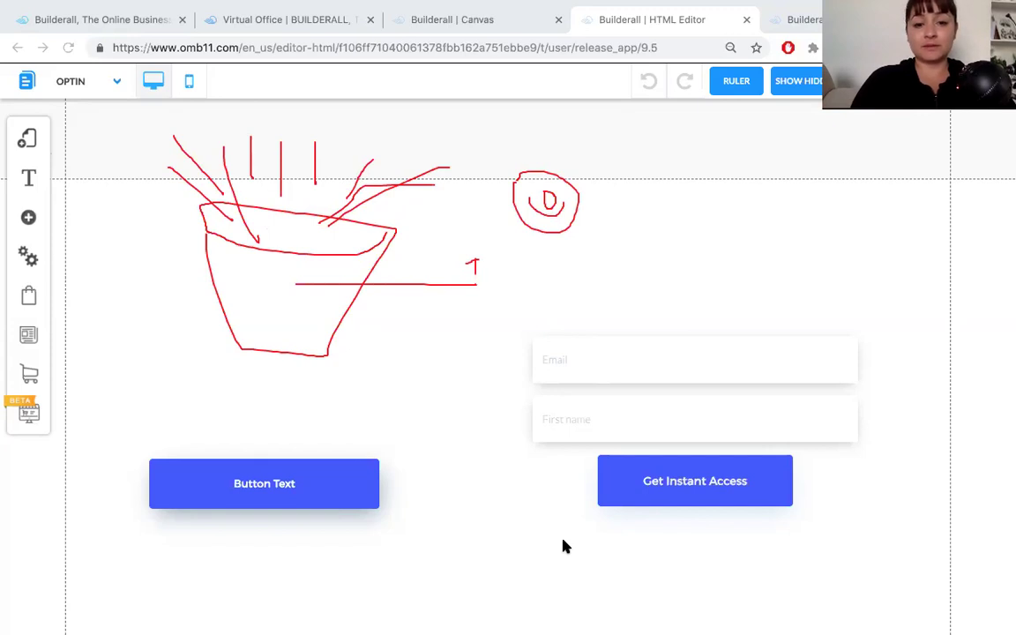
{"action": "key", "text": "super+z"}
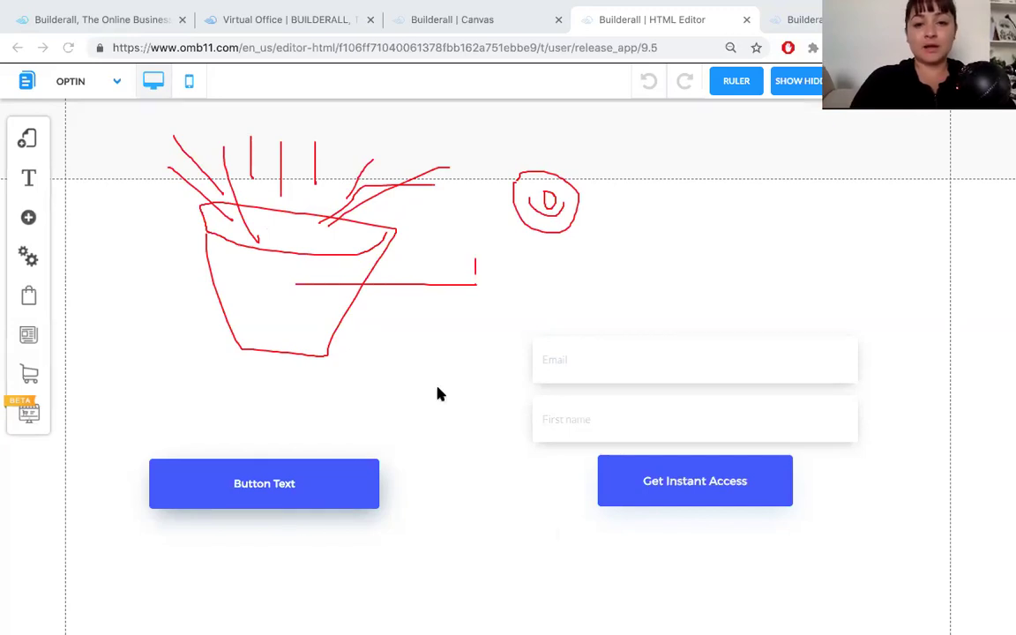
- Add the text annotation "freebie" at the end of the bucket's horizontal line
{"action": "left_click", "coordinate": [482, 258]}
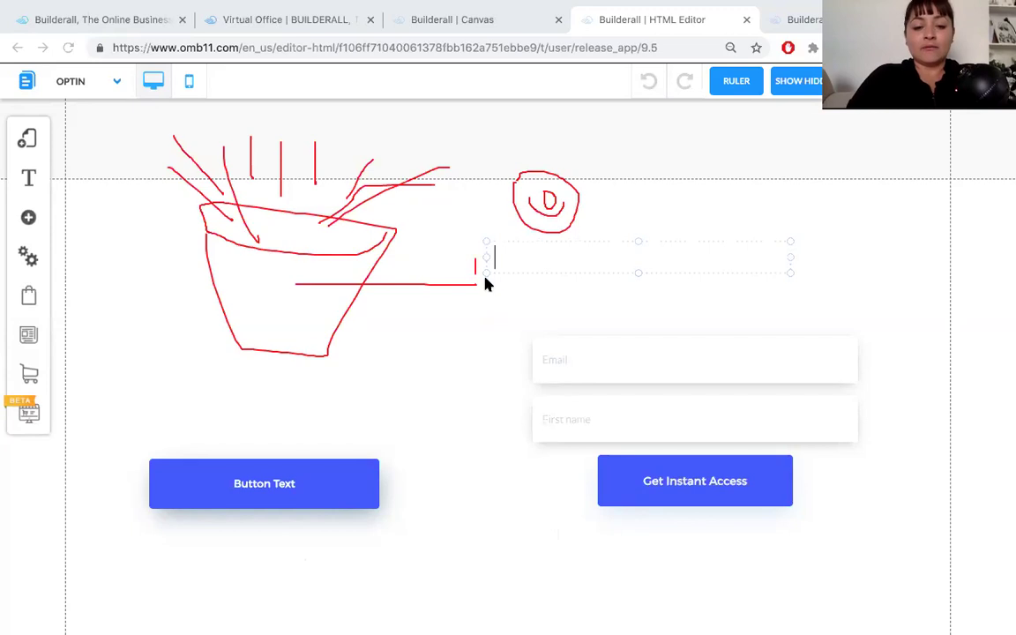
{"action": "type", "text": "f"}
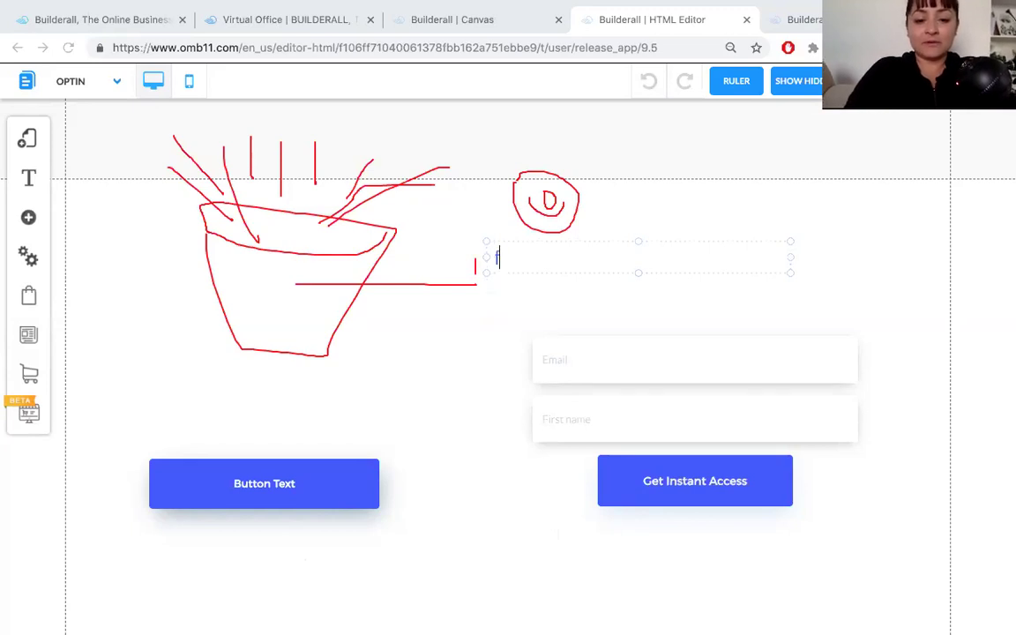
{"action": "type", "text": "reebie"}
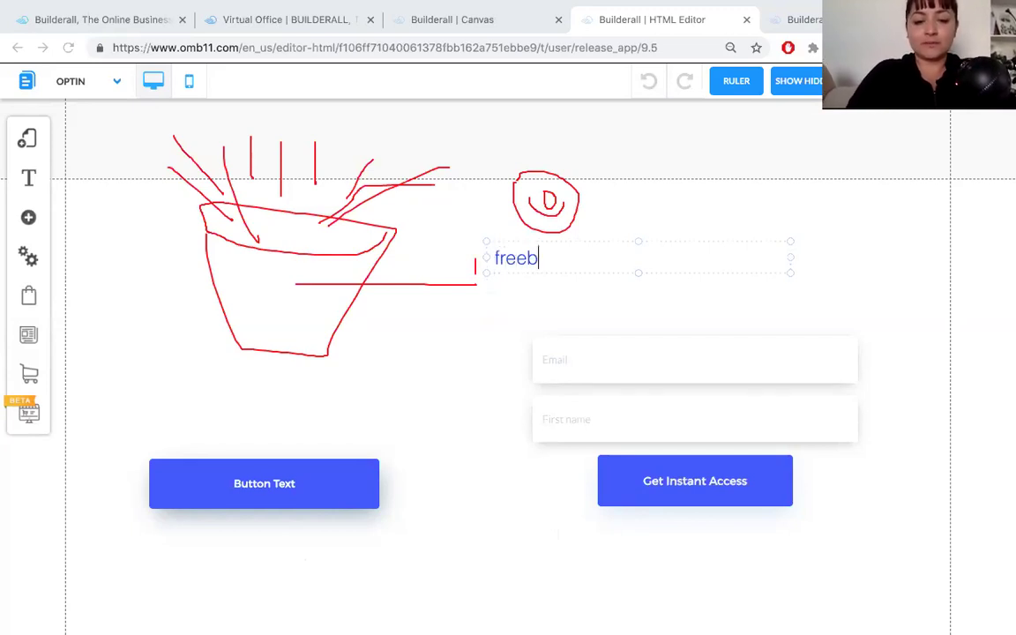
{"action": "left_click", "coordinate": [564, 296]}
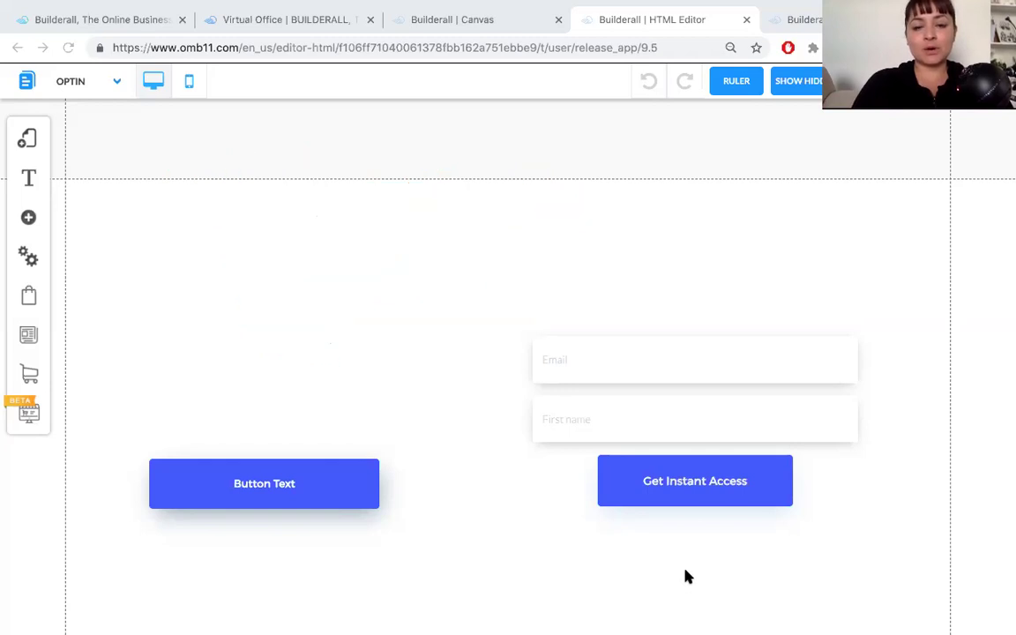
{"action": "left_click", "coordinate": [333, 297]}
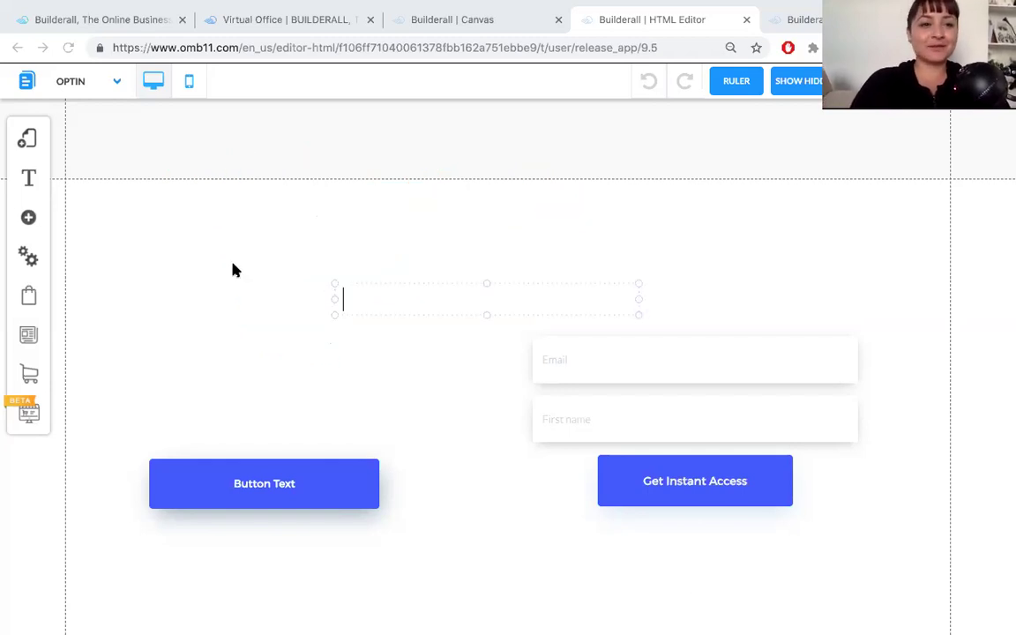
{"action": "left_click", "coordinate": [28, 140]}
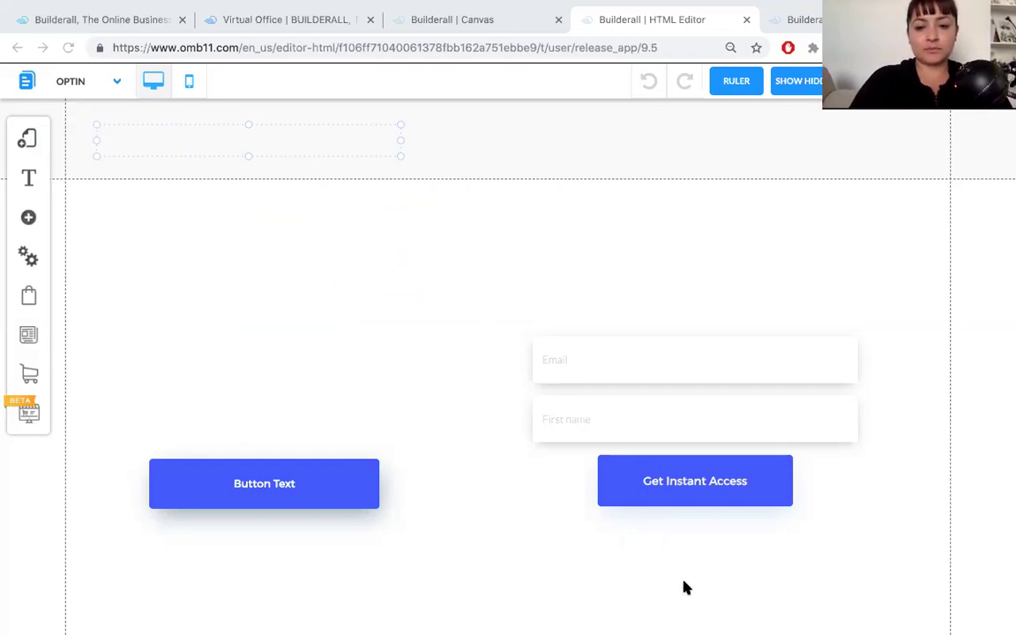
{"action": "left_click", "coordinate": [477, 342]}
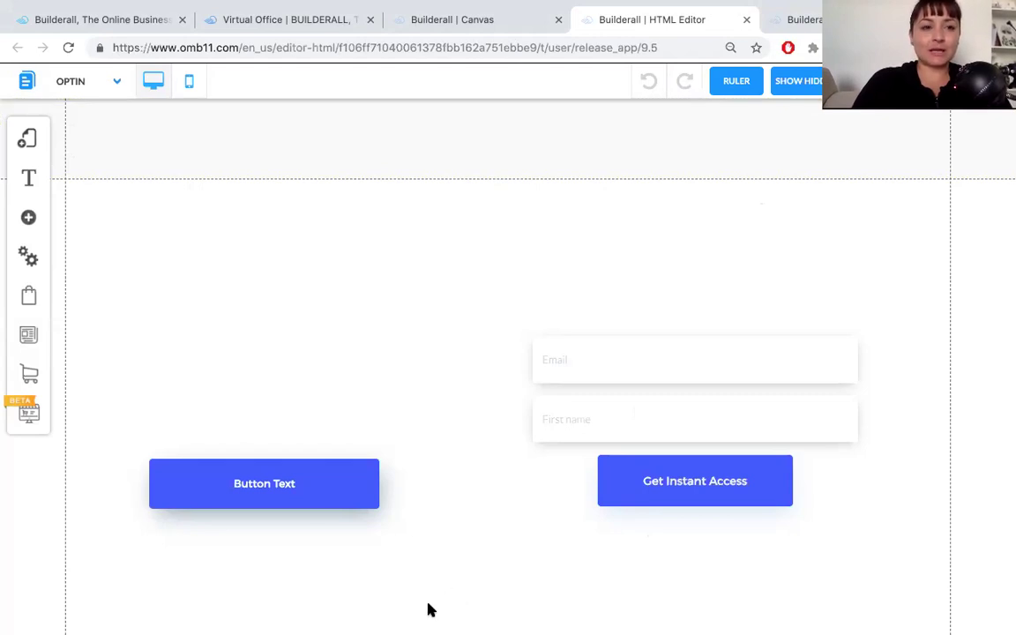
- Start adding a layout to the site, browse the layout categories and show the Food layouts
{"action": "left_click", "coordinate": [27, 142]}
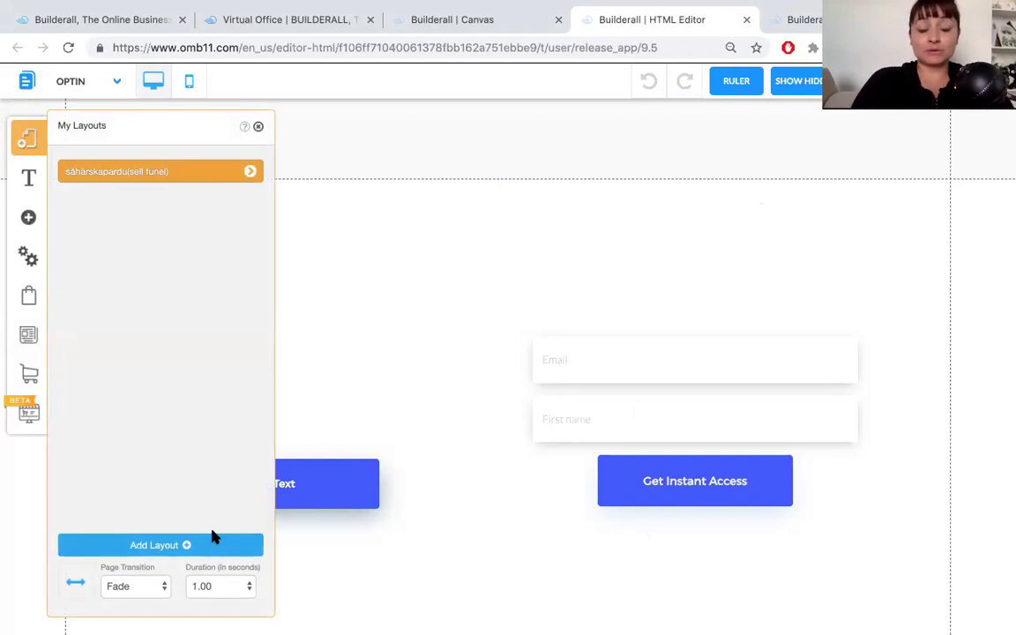
{"action": "left_click", "coordinate": [163, 545]}
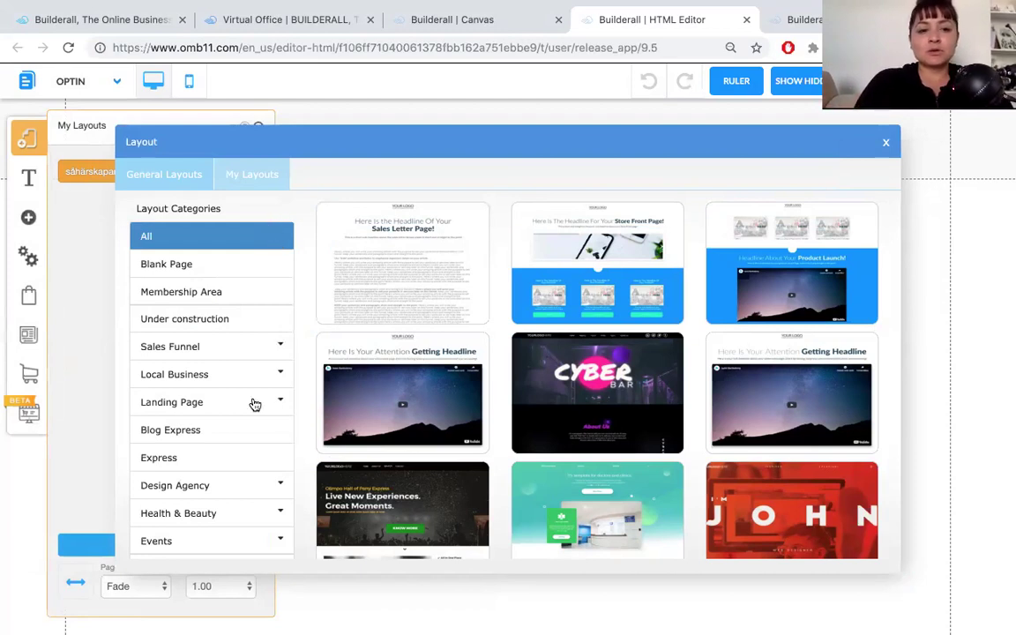
{"action": "scroll", "coordinate": [254, 405], "scroll_direction": "down", "scroll_amount": 4}
{"action": "scroll", "coordinate": [251, 397], "scroll_direction": "down", "scroll_amount": 2}
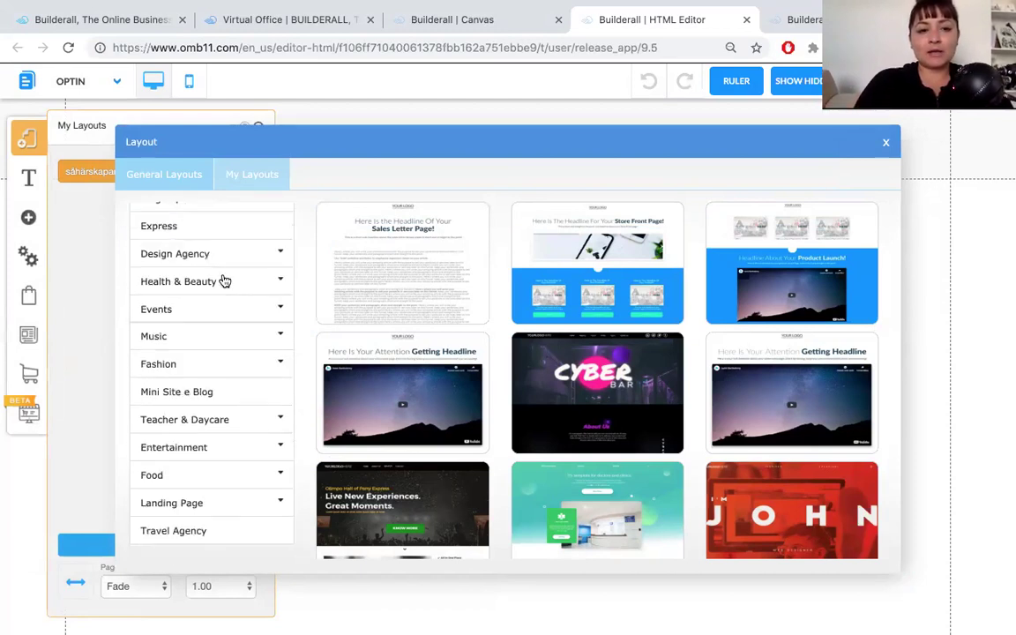
{"action": "scroll", "coordinate": [209, 335], "scroll_direction": "up", "scroll_amount": 6}
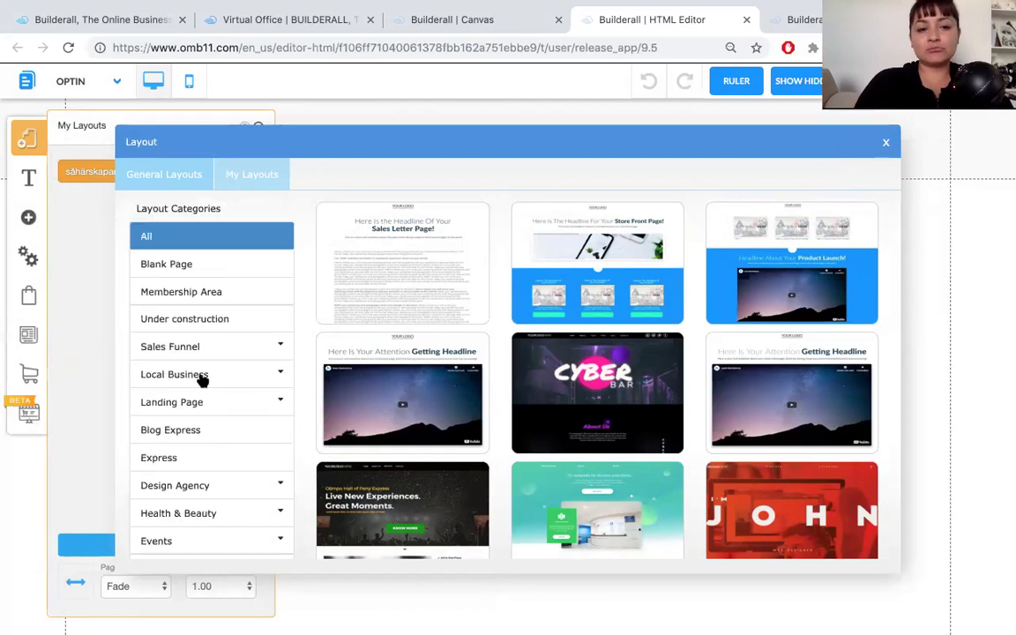
{"action": "scroll", "coordinate": [212, 417], "scroll_direction": "down", "scroll_amount": 3}
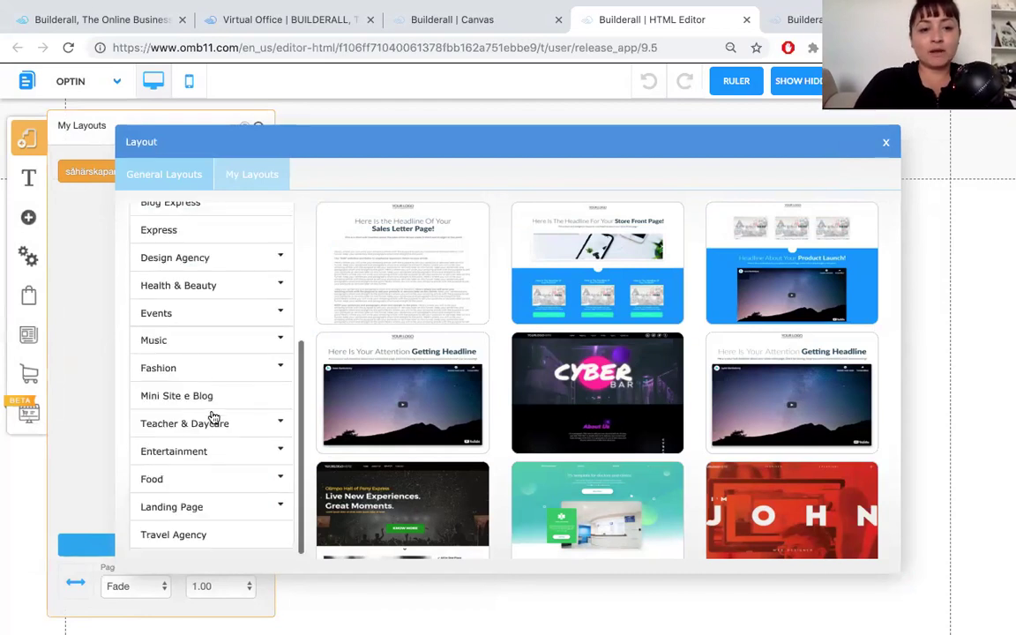
{"action": "left_click", "coordinate": [219, 457]}
{"action": "left_click", "coordinate": [244, 512]}
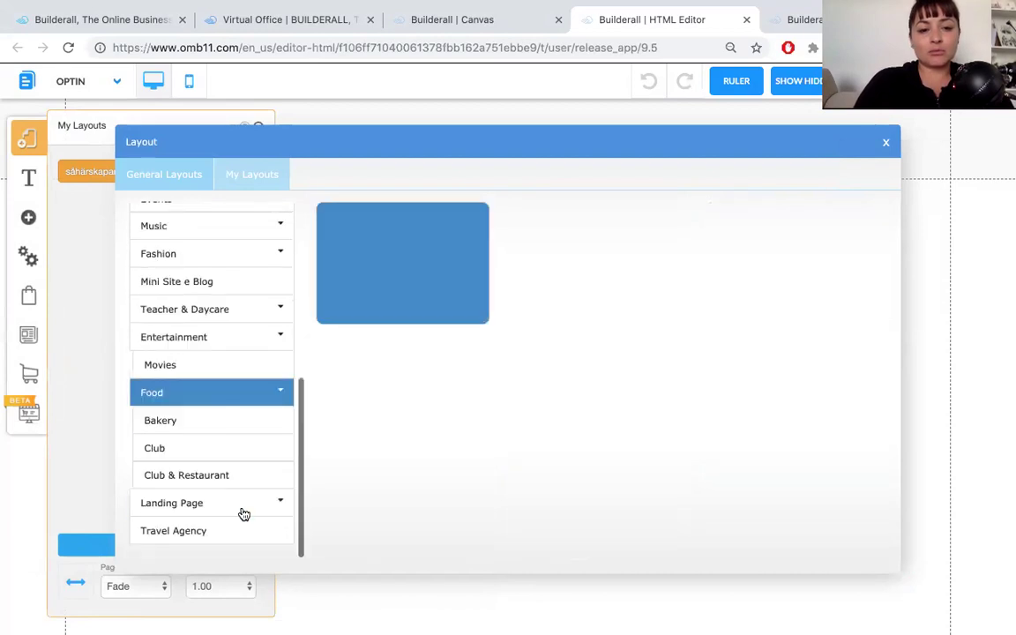
- Add the Food Experience layout to the site under the name "mediterranea diet"
{"action": "mouse_move", "coordinate": [392, 272]}
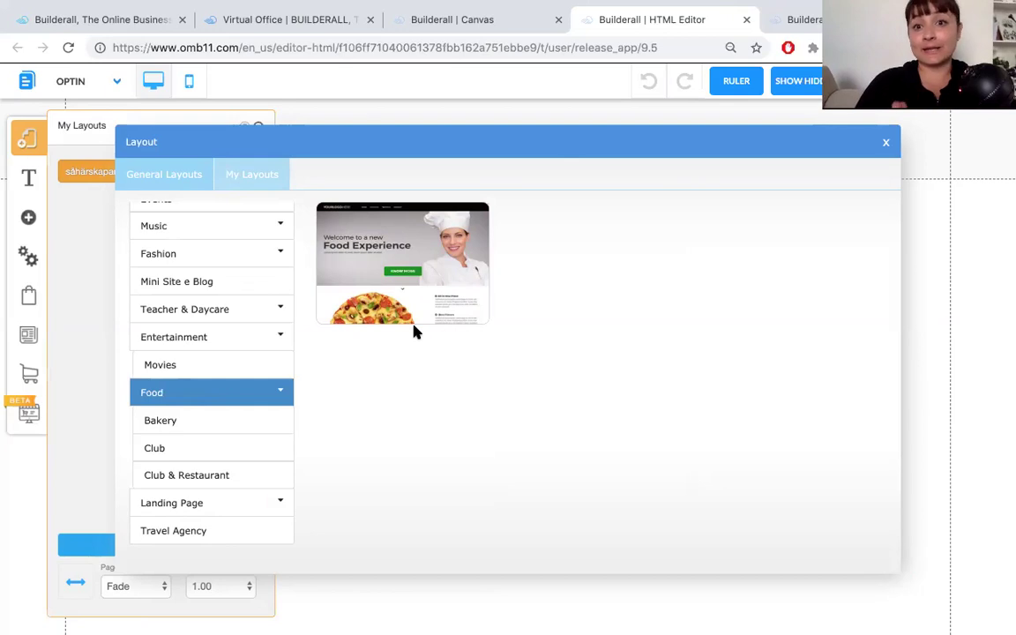
{"action": "mouse_move", "coordinate": [421, 265]}
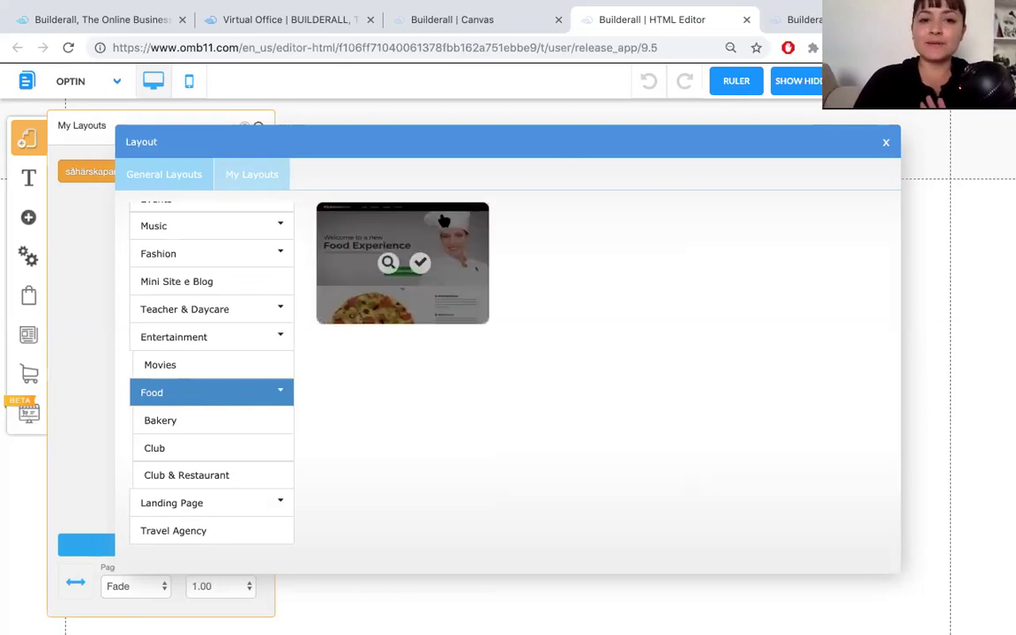
{"action": "left_click", "coordinate": [419, 264]}
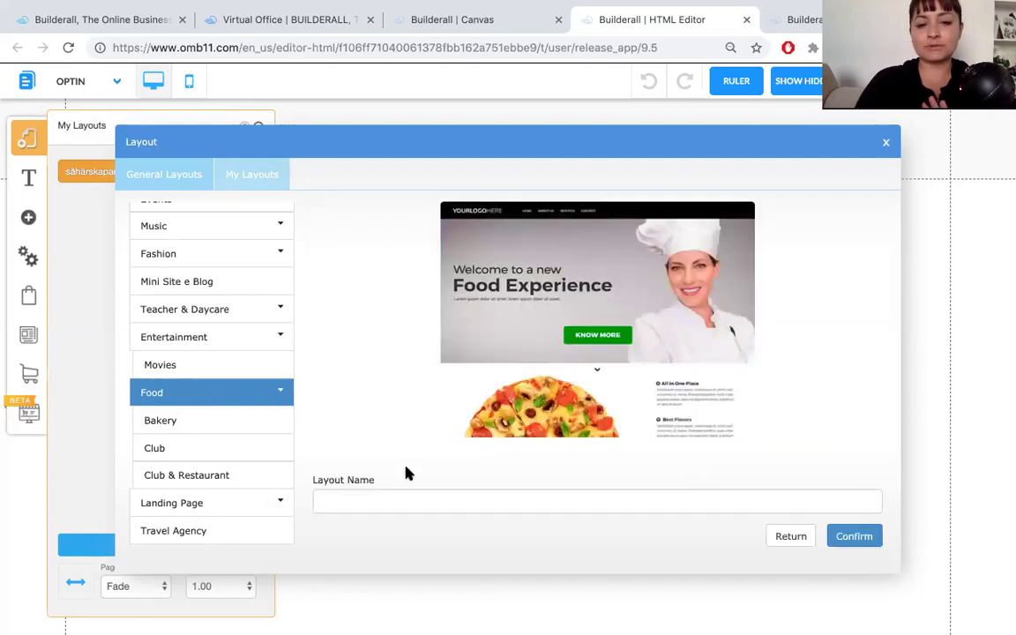
{"action": "left_click", "coordinate": [385, 498]}
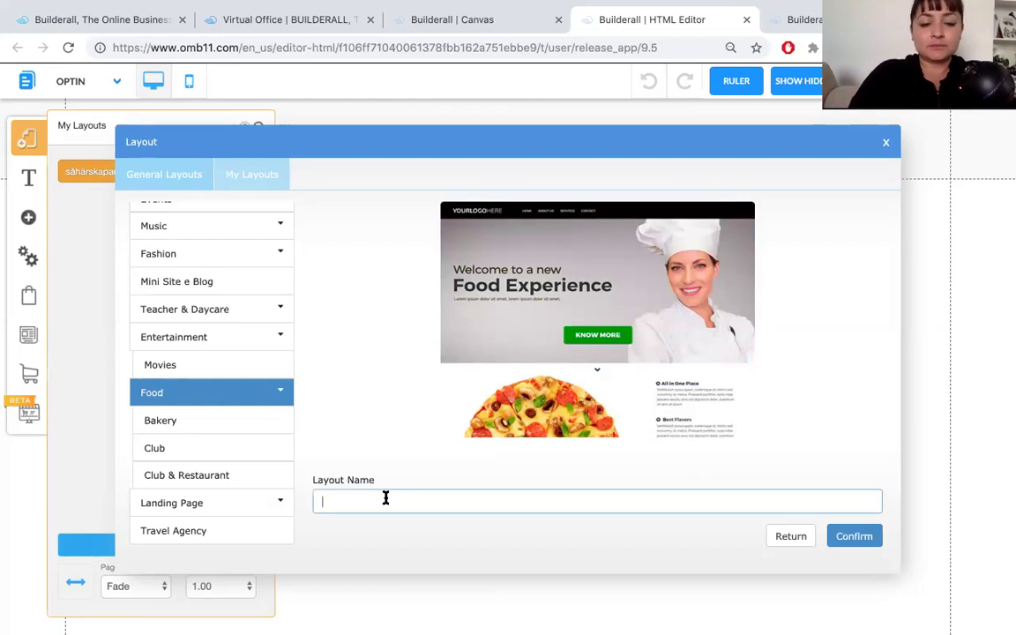
{"action": "type", "text": "mel"}
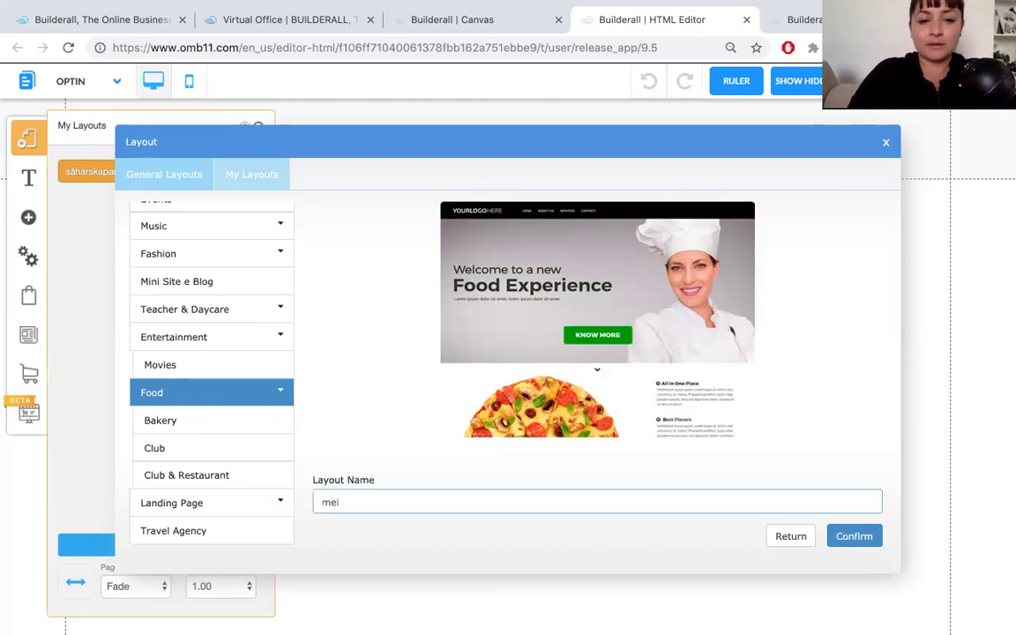
{"action": "key", "text": "BackSpace"}
{"action": "type", "text": "diterranea diet"}
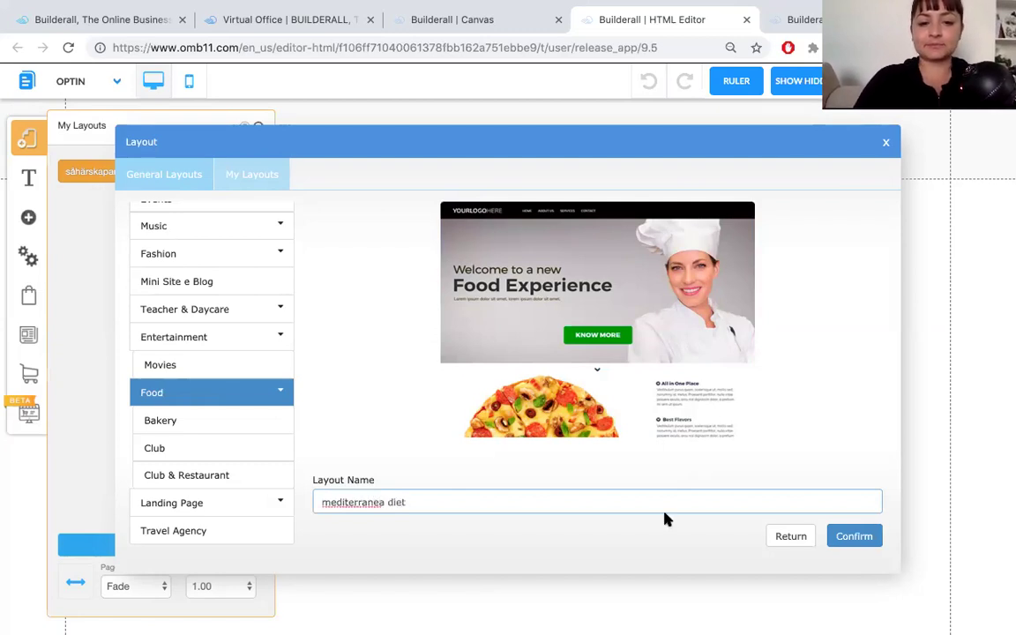
{"action": "left_click", "coordinate": [853, 541]}
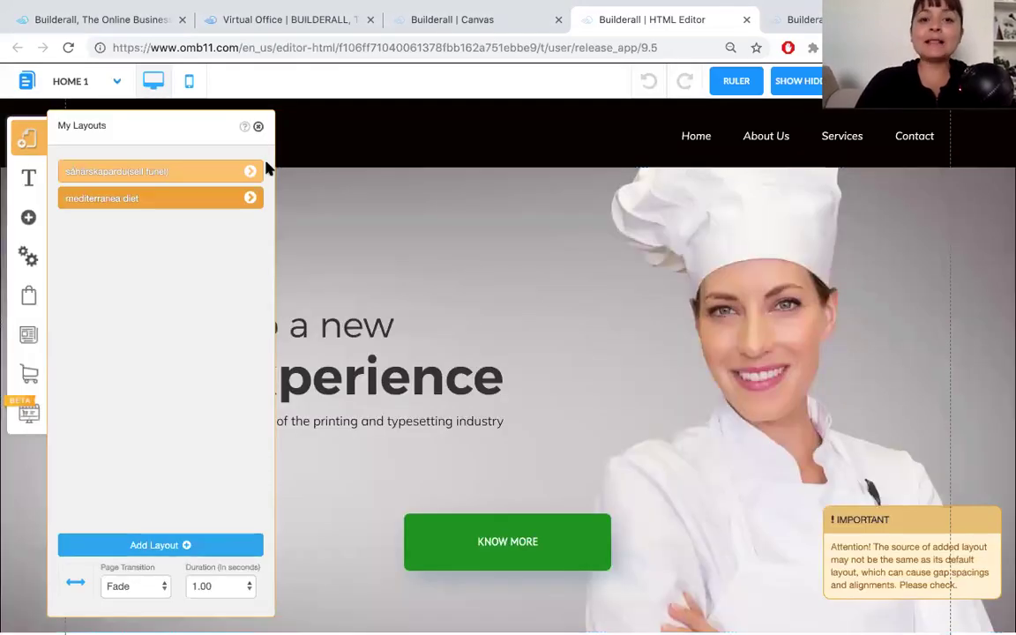
- Close the list of layouts and look over the sections of the new layout's Home 1 page
{"action": "scroll", "coordinate": [715, 415], "scroll_direction": "down", "scroll_amount": 3}
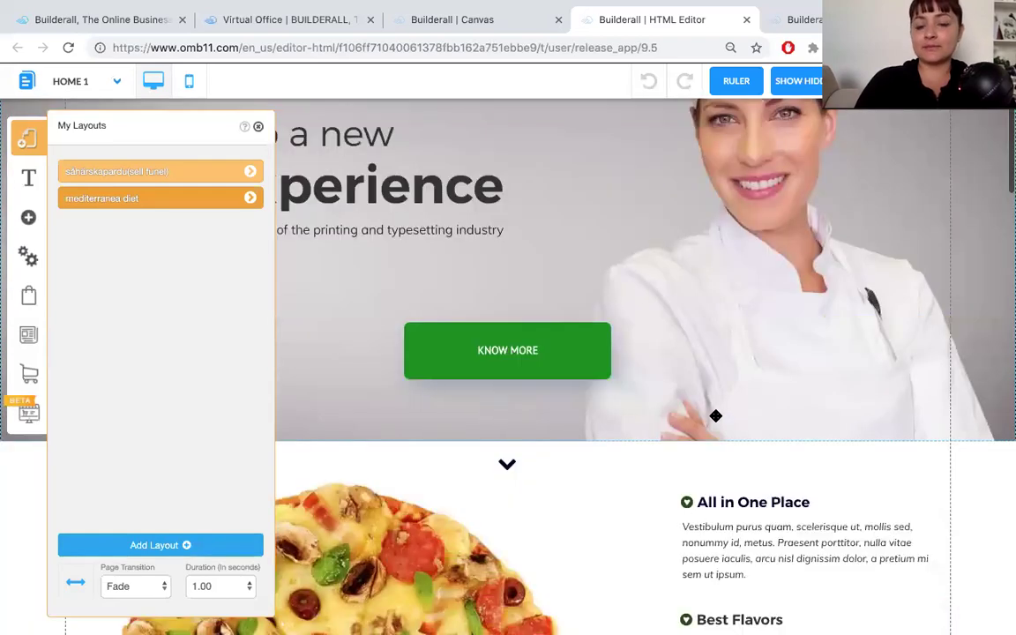
{"action": "scroll", "coordinate": [435, 368], "scroll_direction": "up", "scroll_amount": 3}
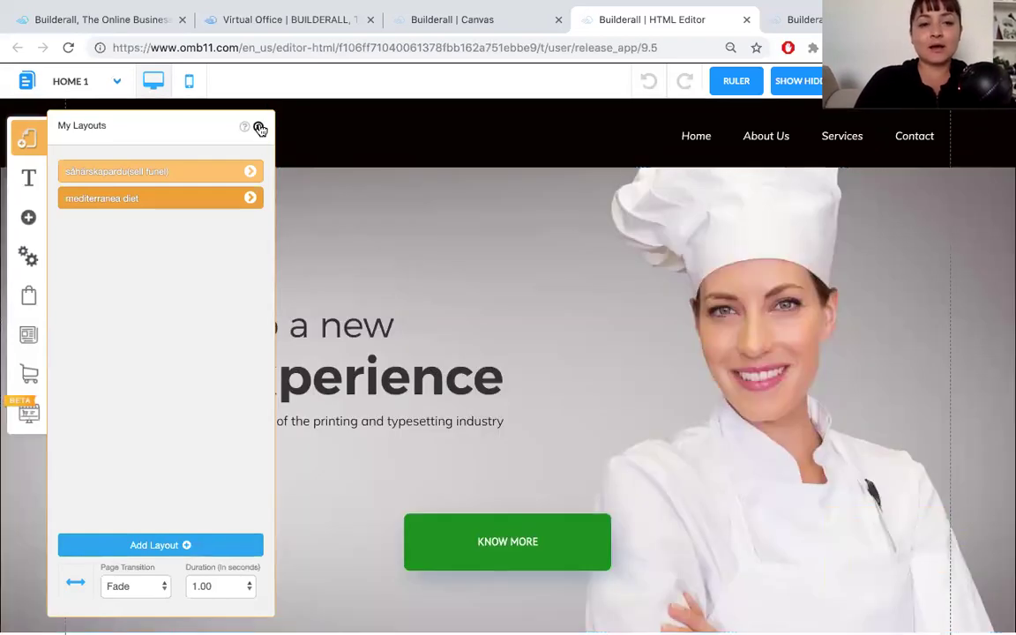
{"action": "left_click", "coordinate": [259, 128]}
{"action": "scroll", "coordinate": [546, 281], "scroll_direction": "down", "scroll_amount": 6}
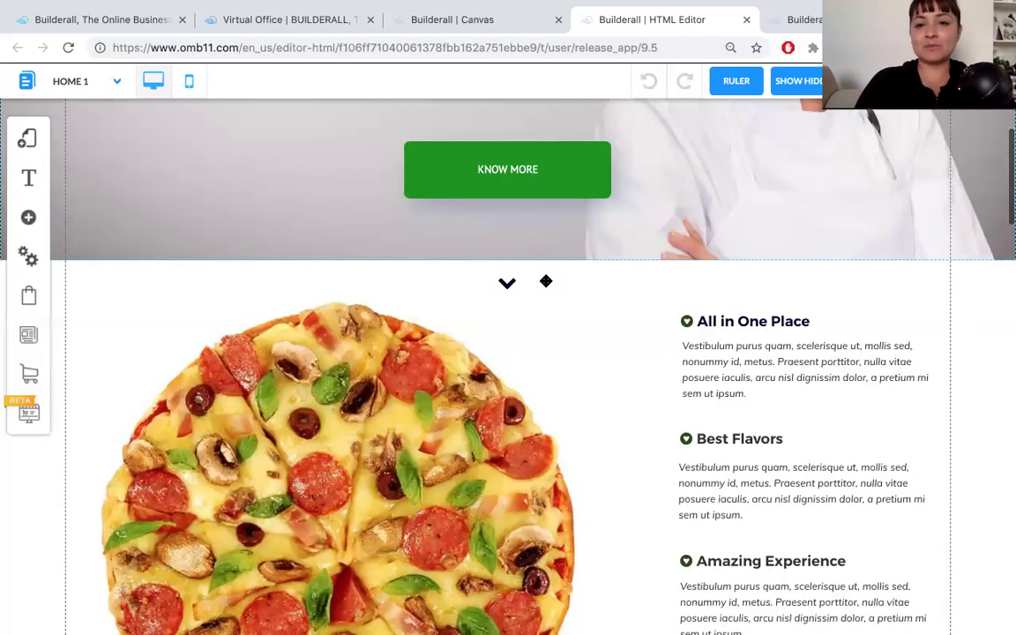
{"action": "scroll", "coordinate": [546, 281], "scroll_direction": "up", "scroll_amount": 6}
{"action": "scroll", "coordinate": [546, 281], "scroll_direction": "down", "scroll_amount": 10}
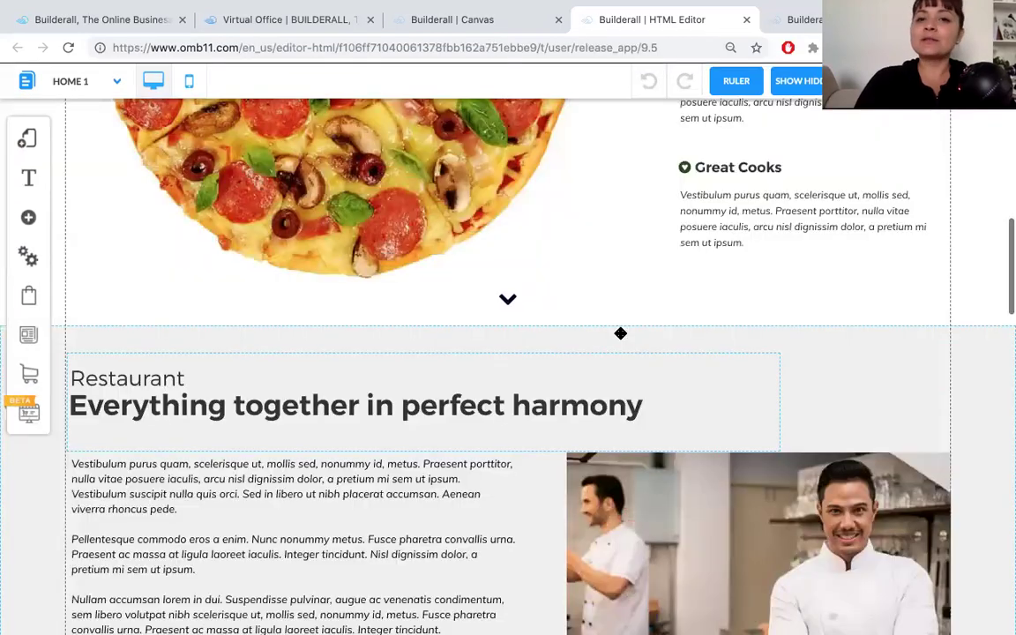
{"action": "scroll", "coordinate": [621, 334], "scroll_direction": "up", "scroll_amount": 12}
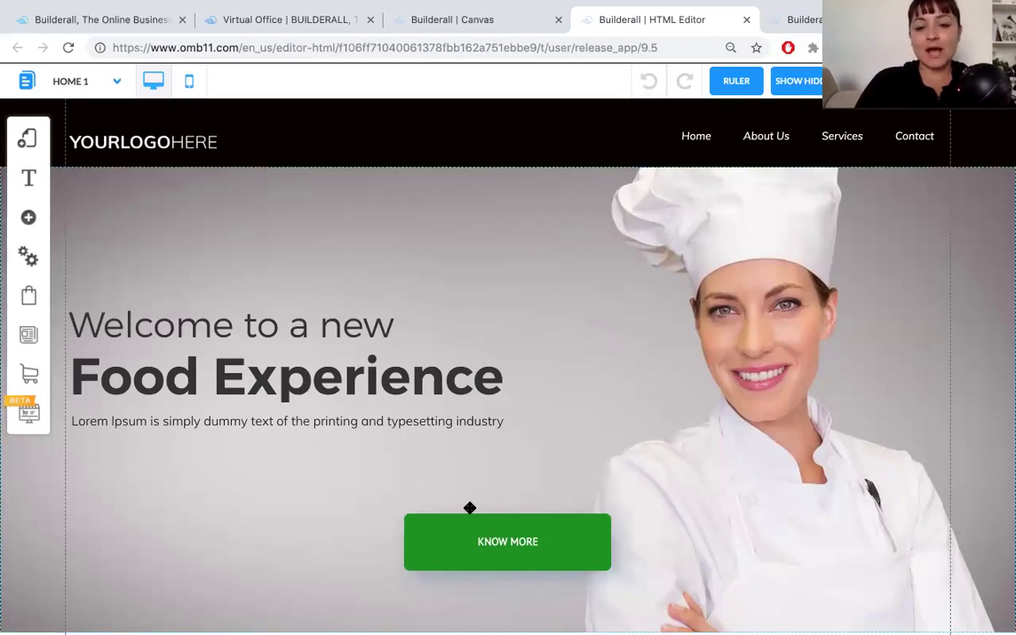
{"action": "scroll", "coordinate": [469, 508], "scroll_direction": "down", "scroll_amount": 3}
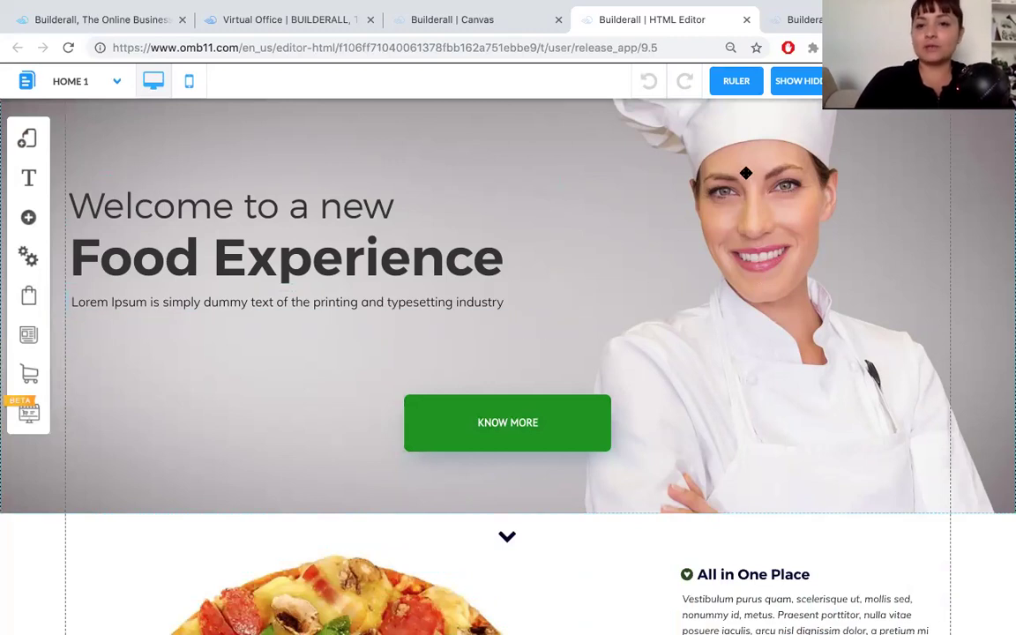
{"action": "scroll", "coordinate": [732, 317], "scroll_direction": "up", "scroll_amount": 3}
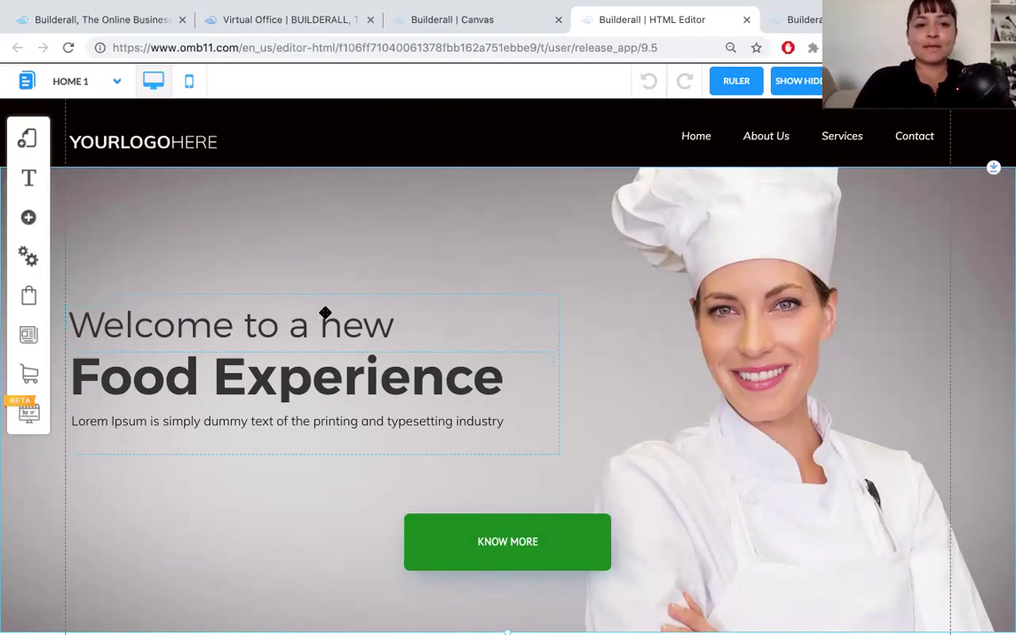
- Select the YOURLOGOHERE logo in the header and examine the page's header, welcome section and Know More button
{"action": "left_click", "coordinate": [192, 140]}
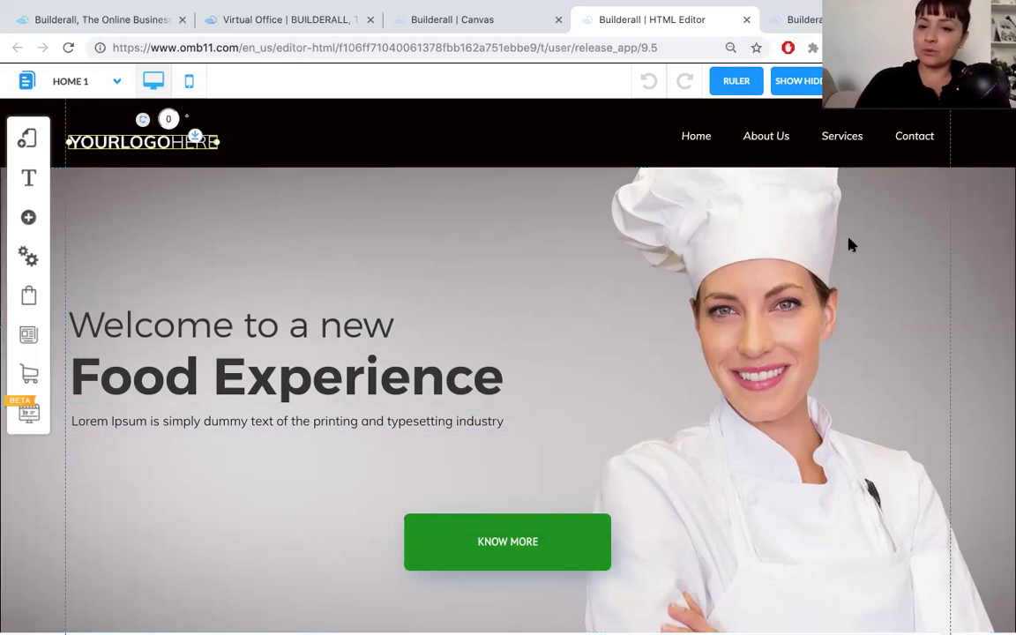
{"action": "scroll", "coordinate": [656, 450], "scroll_direction": "down", "scroll_amount": 2}
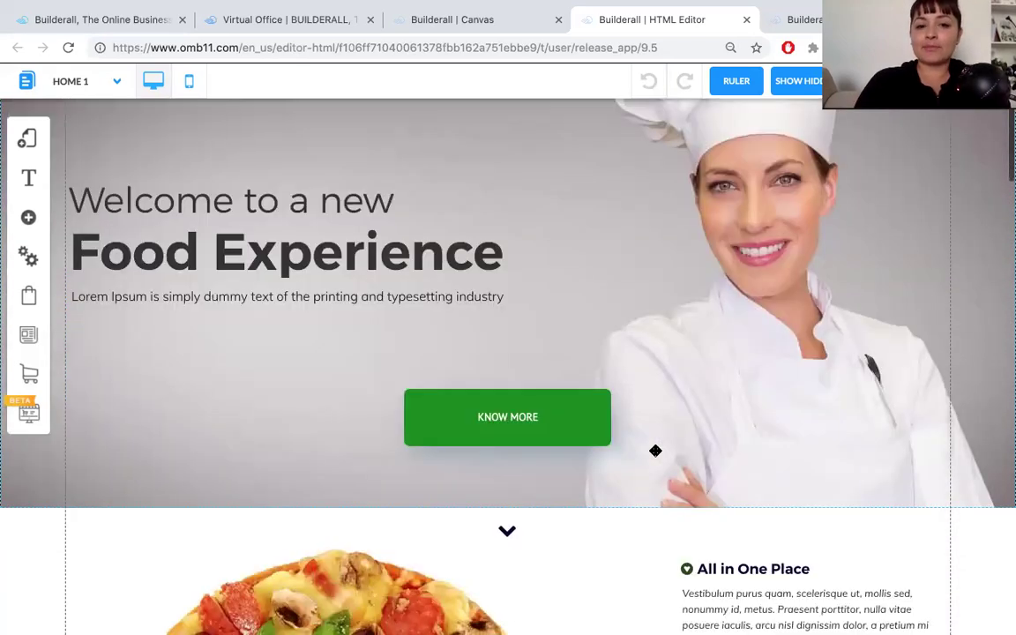
{"action": "scroll", "coordinate": [540, 383], "scroll_direction": "down", "scroll_amount": 1}
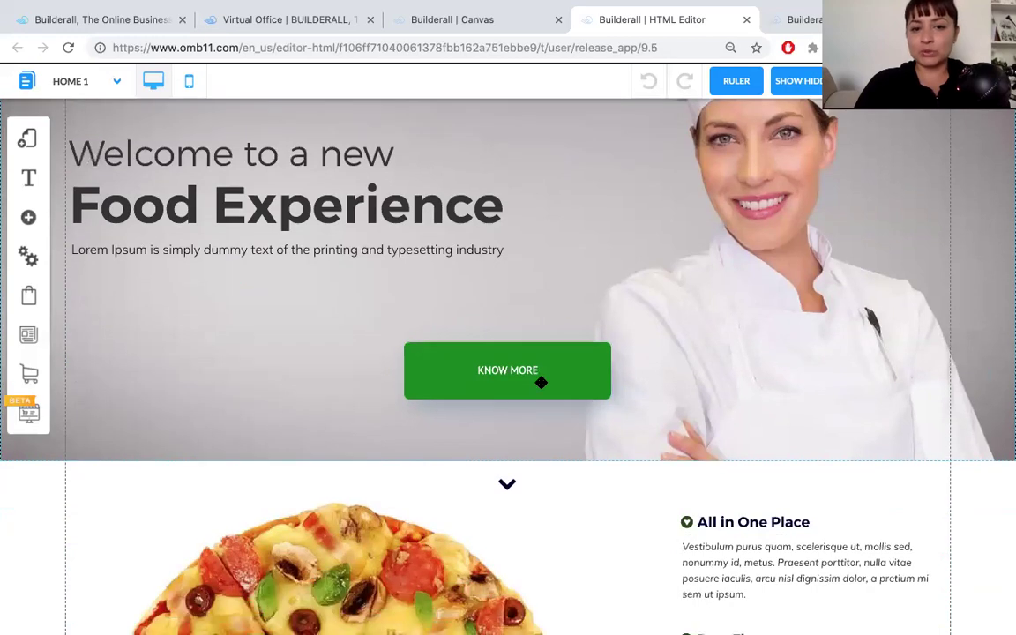
{"action": "scroll", "coordinate": [541, 382], "scroll_direction": "down", "scroll_amount": 2}
{"action": "scroll", "coordinate": [764, 367], "scroll_direction": "up", "scroll_amount": 5}
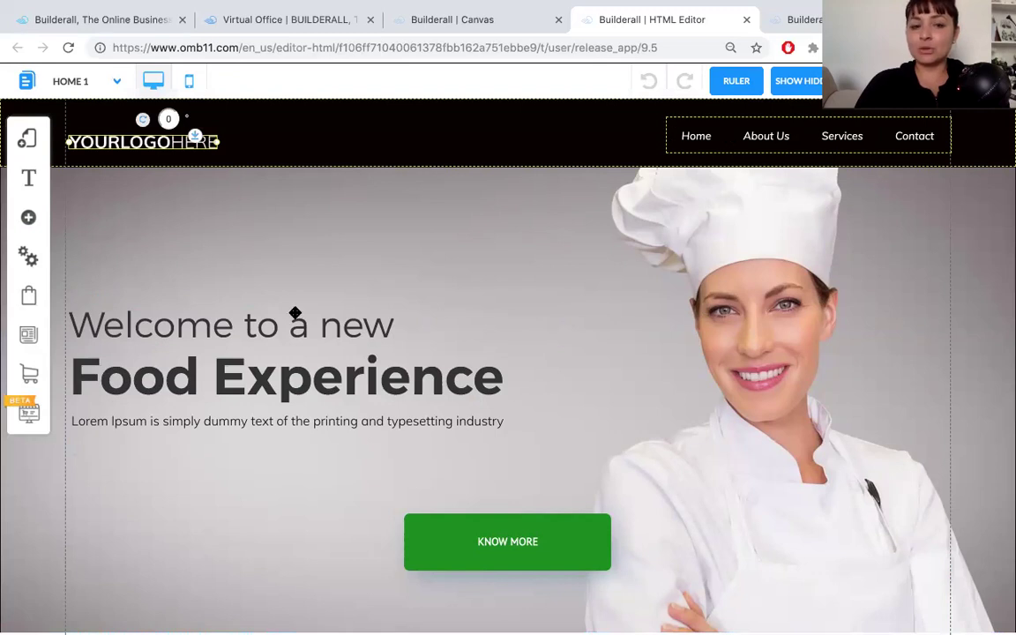
{"action": "scroll", "coordinate": [290, 315], "scroll_direction": "down", "scroll_amount": 2}
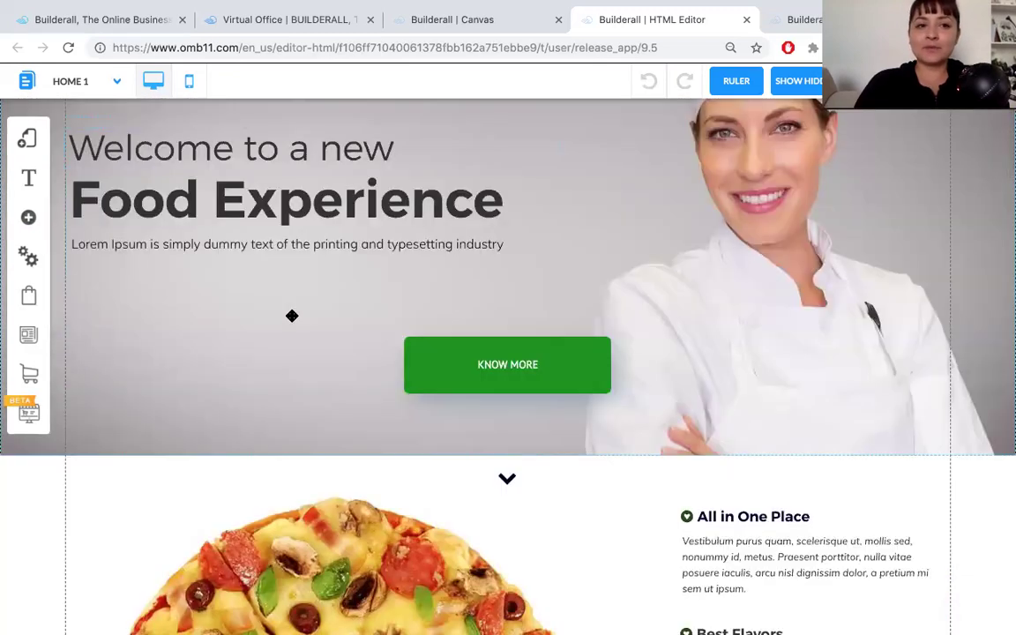